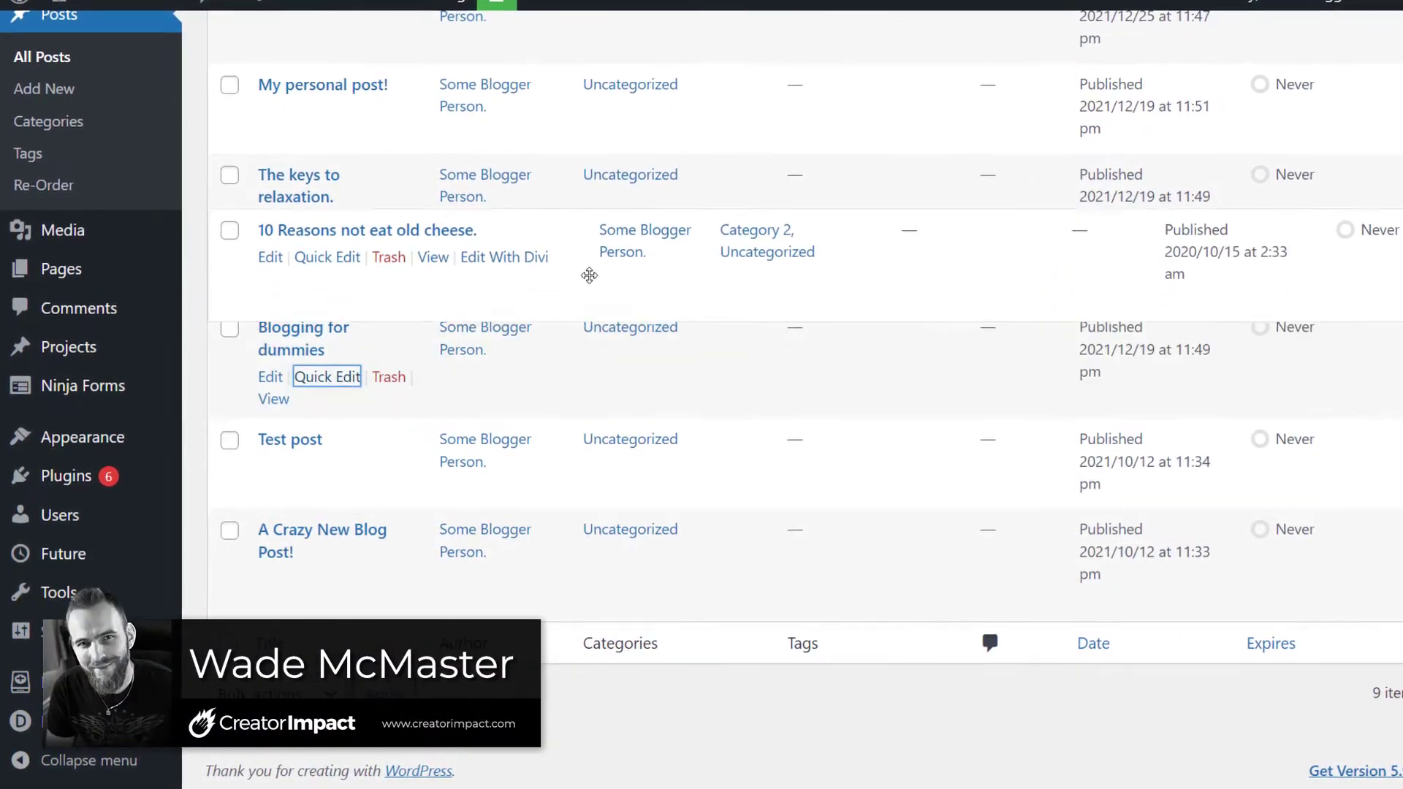
Drag '10 Reasons not eat old cheese.' above 'Change your life!' and view the front-end blog
{"action": "scroll", "coordinate": [511, 351], "scroll_direction": "up", "scroll_amount": 4}
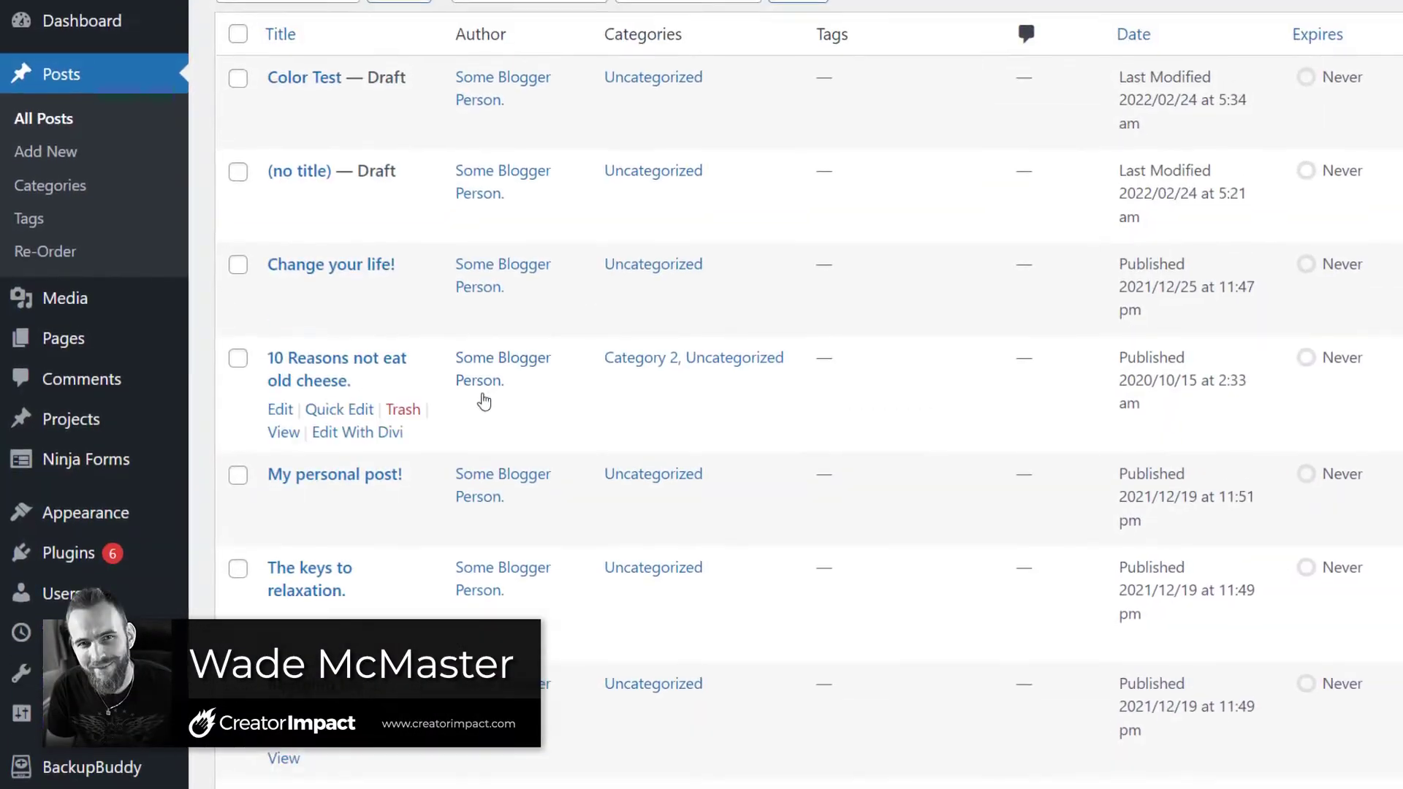
{"action": "mouse_move", "coordinate": [483, 401]}
{"action": "left_mouse_down"}
{"action": "mouse_move", "coordinate": [470, 533]}
{"action": "mouse_move", "coordinate": [469, 409]}
{"action": "left_mouse_up"}
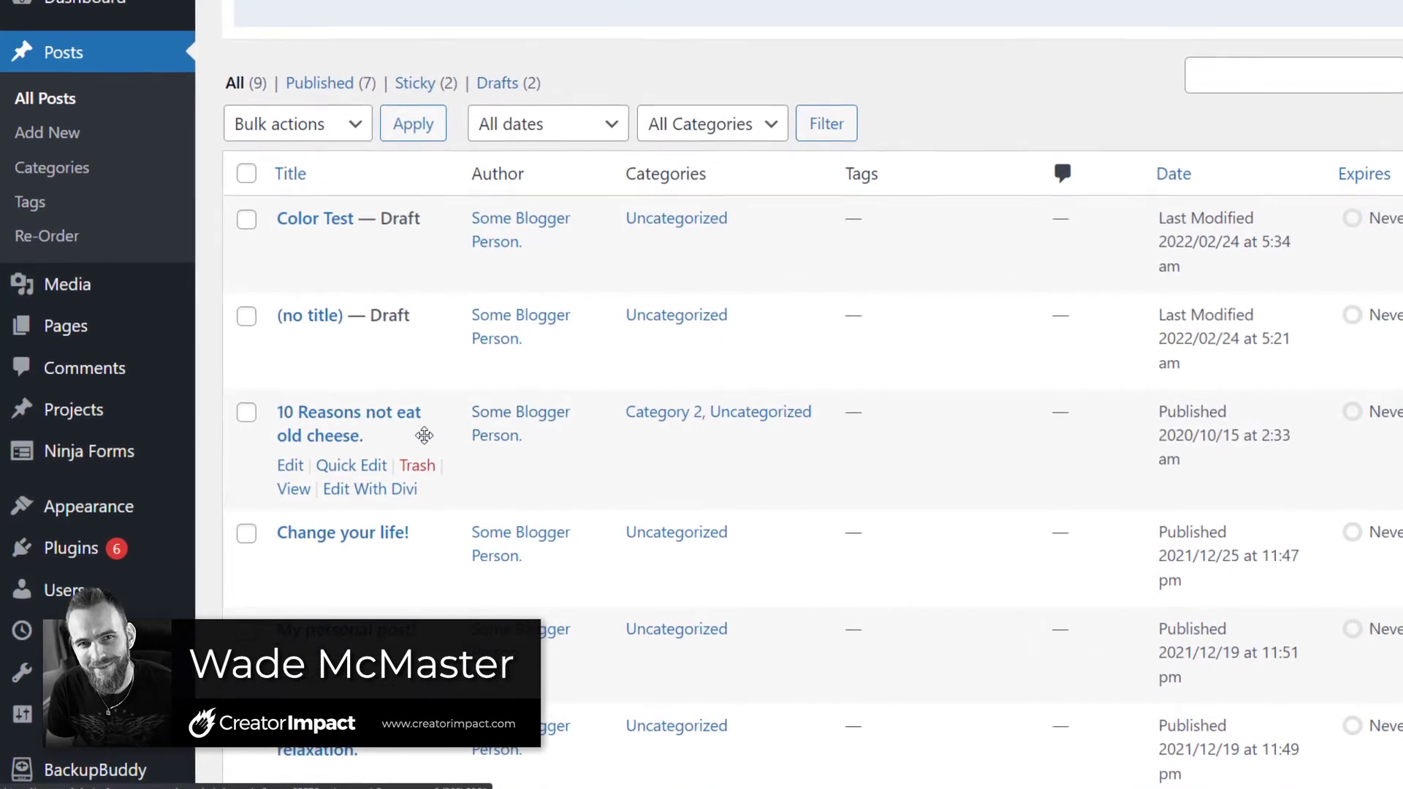
{"action": "scroll", "coordinate": [377, 395], "scroll_direction": "down", "scroll_amount": 6}
{"action": "scroll", "coordinate": [383, 483], "scroll_direction": "up", "scroll_amount": 2}
{"action": "left_click_drag", "start_coordinate": [395, 585], "coordinate": [517, 9]}
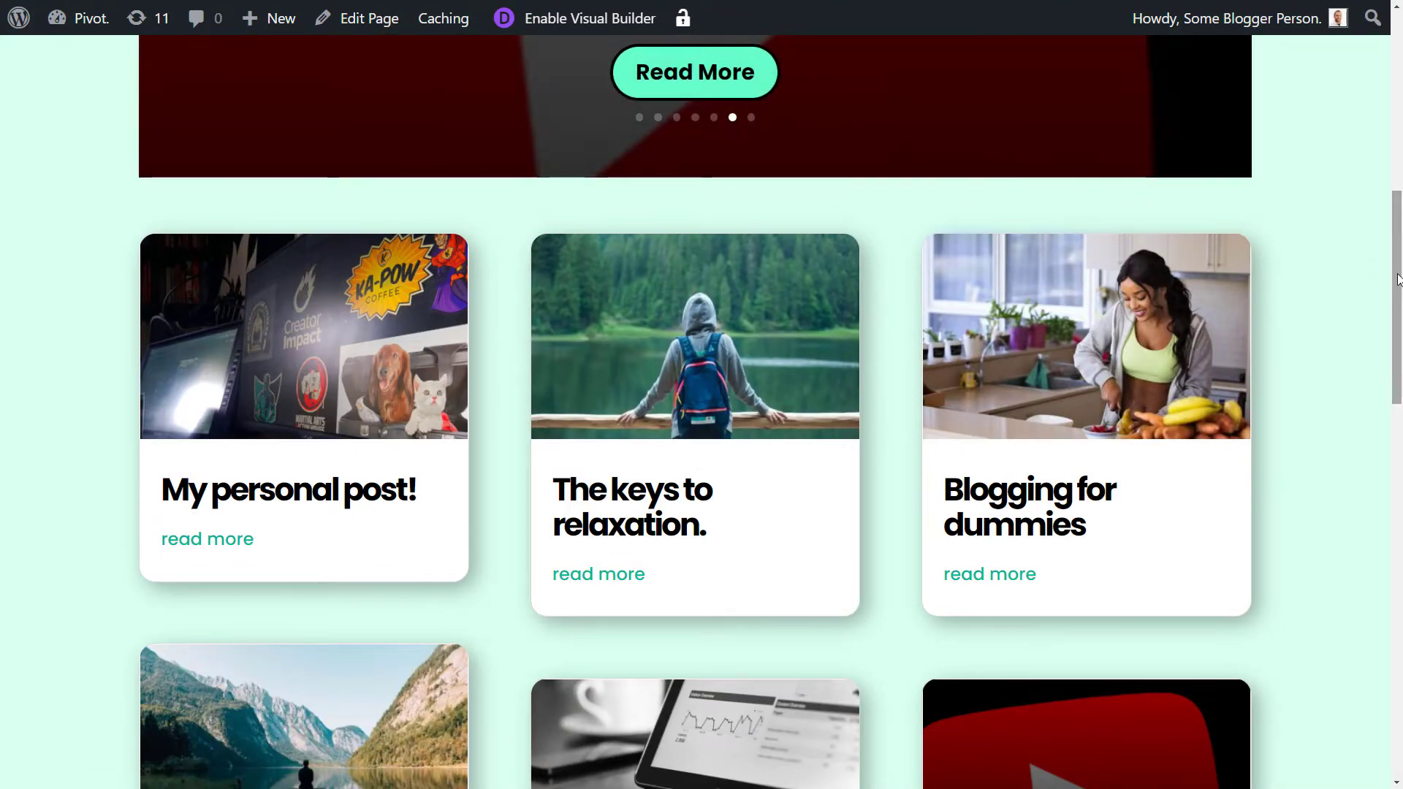
Scroll through the front-end blog cards, then return to the admin All Posts list
{"action": "left_click_drag", "start_coordinate": [1397, 279], "coordinate": [1400, 149]}
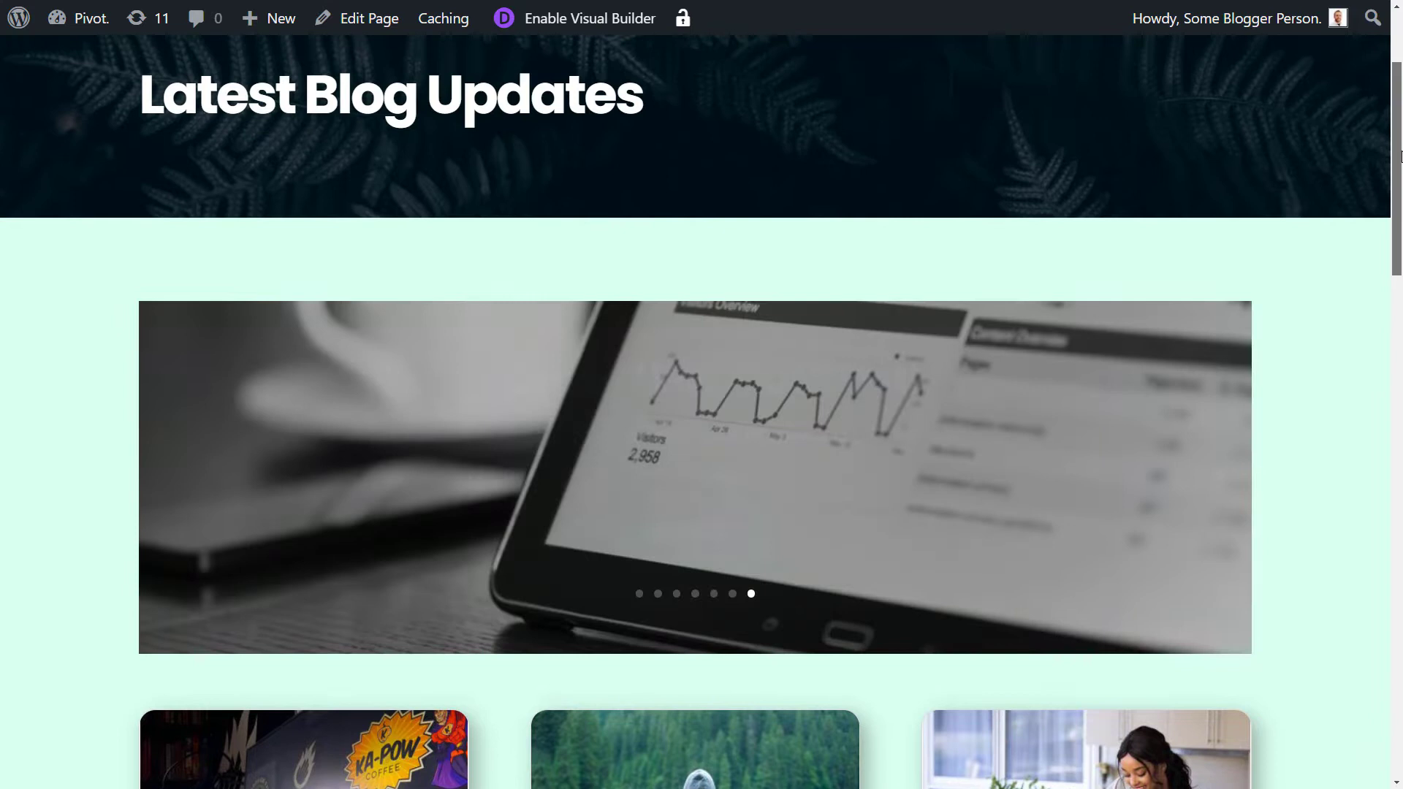
{"action": "scroll", "coordinate": [681, 264], "scroll_direction": "down", "scroll_amount": 5}
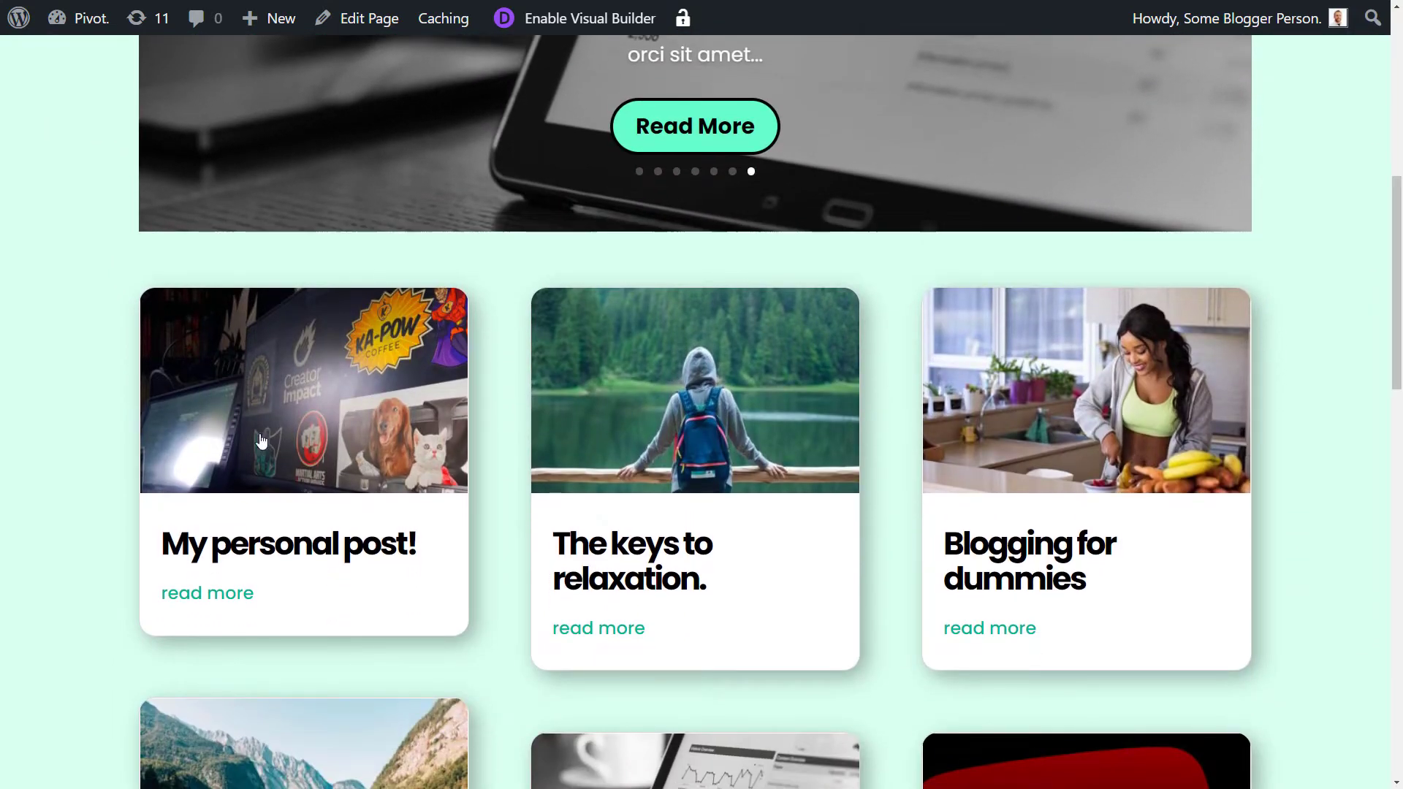
{"action": "scroll", "coordinate": [1111, 448], "scroll_direction": "down", "scroll_amount": 1}
{"action": "scroll", "coordinate": [1111, 448], "scroll_direction": "down", "scroll_amount": 1}
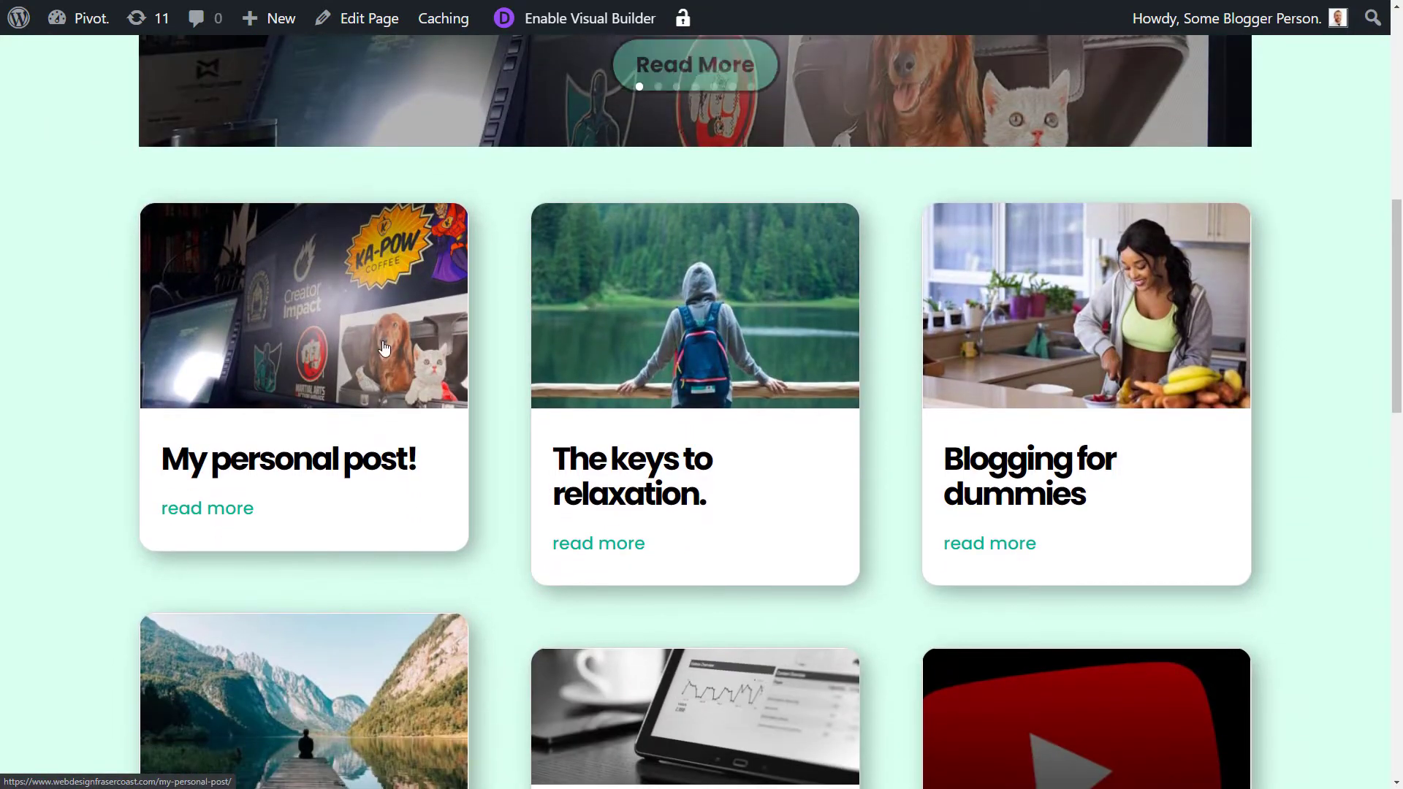
{"action": "scroll", "coordinate": [1123, 400], "scroll_direction": "down", "scroll_amount": 4}
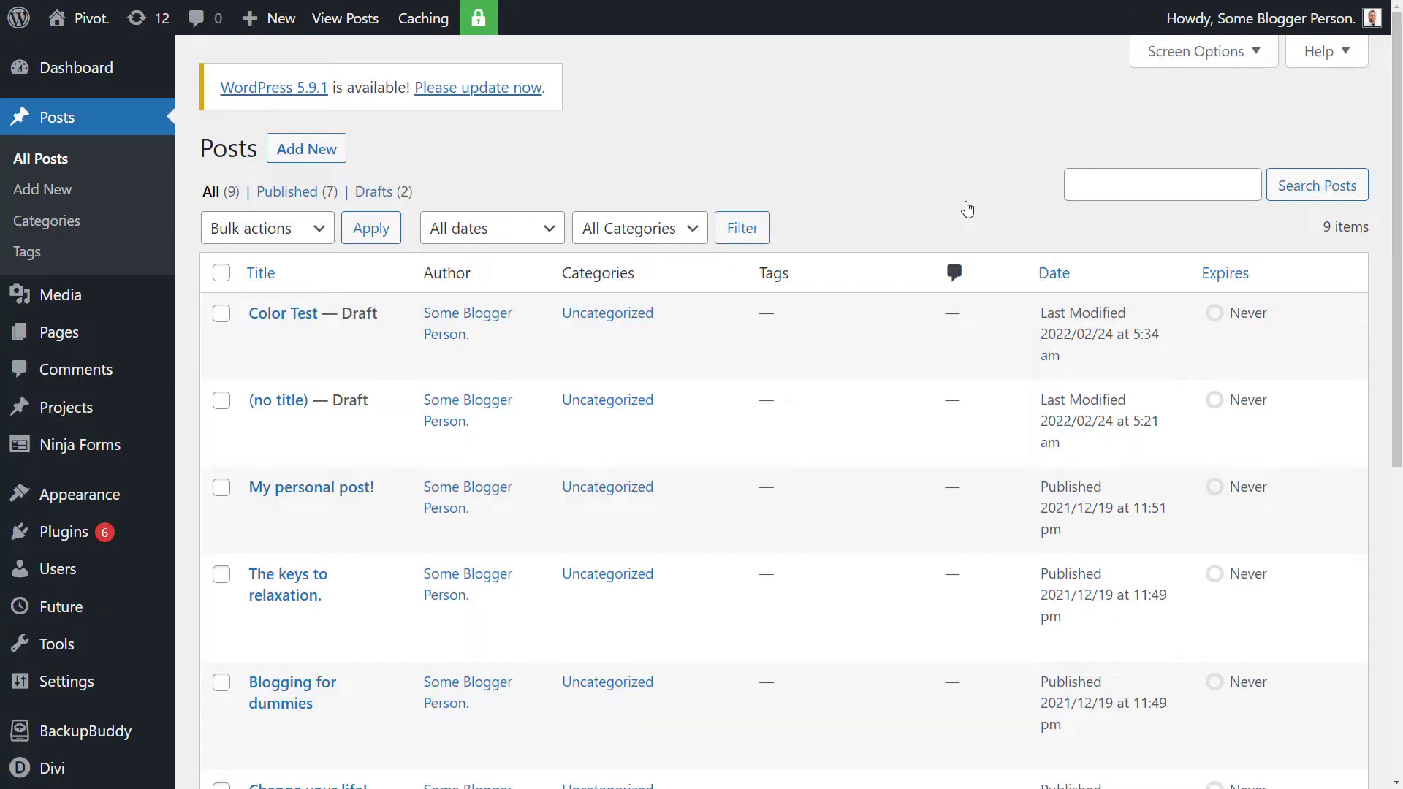
Quick-edit 'Change your life!', tick 'Make this post sticky' and update it
{"action": "scroll", "coordinate": [643, 150], "scroll_direction": "down", "scroll_amount": 3}
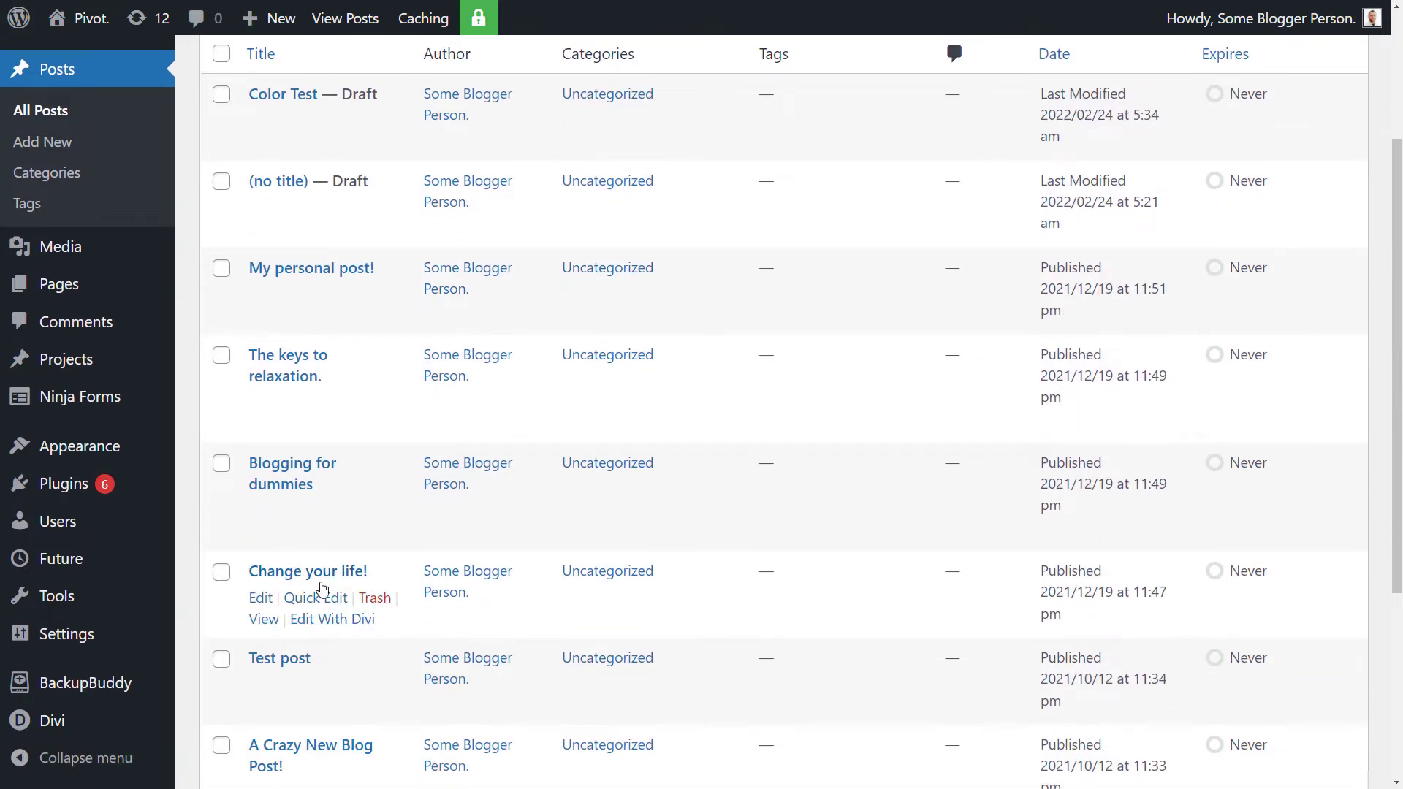
{"action": "left_click", "coordinate": [323, 600]}
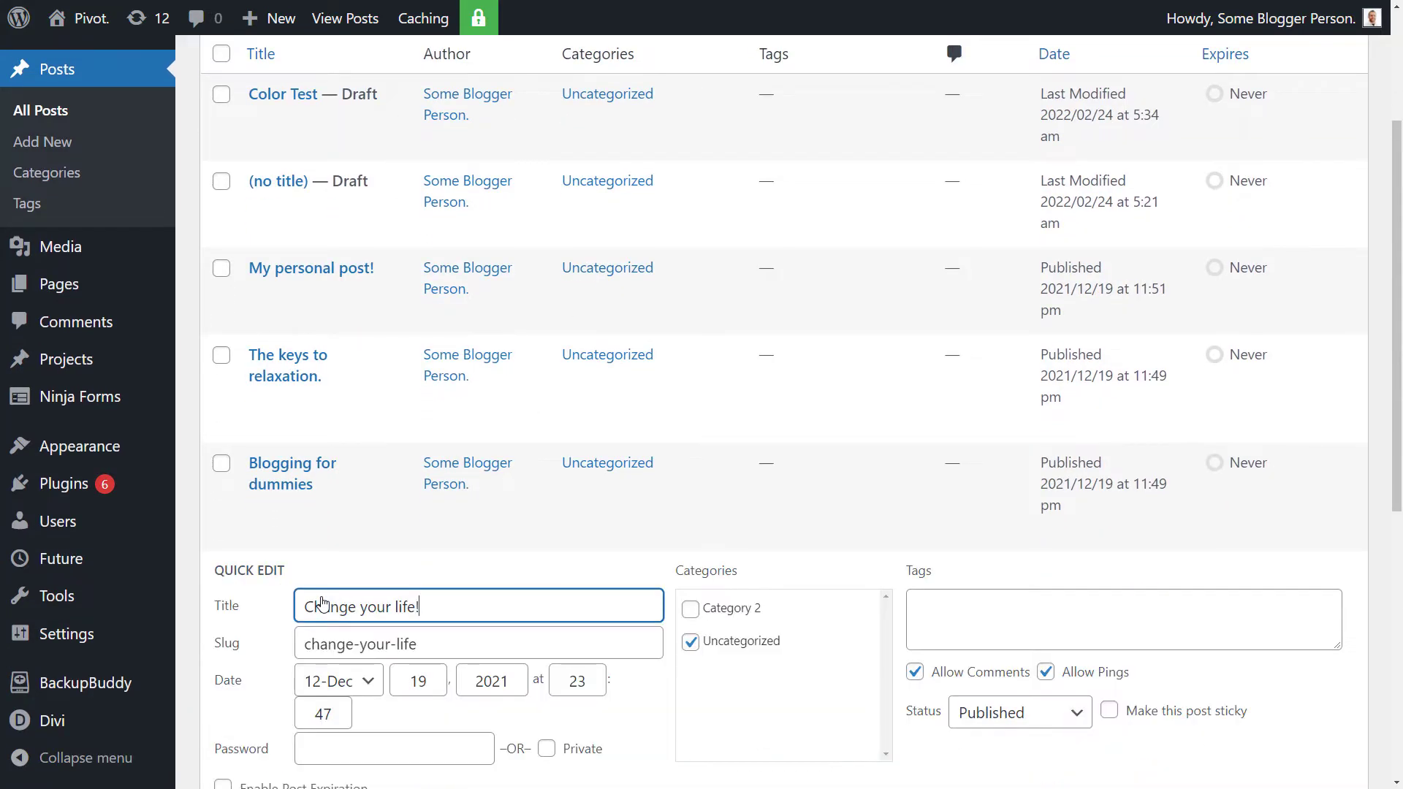
{"action": "scroll", "coordinate": [965, 466], "scroll_direction": "down", "scroll_amount": 3}
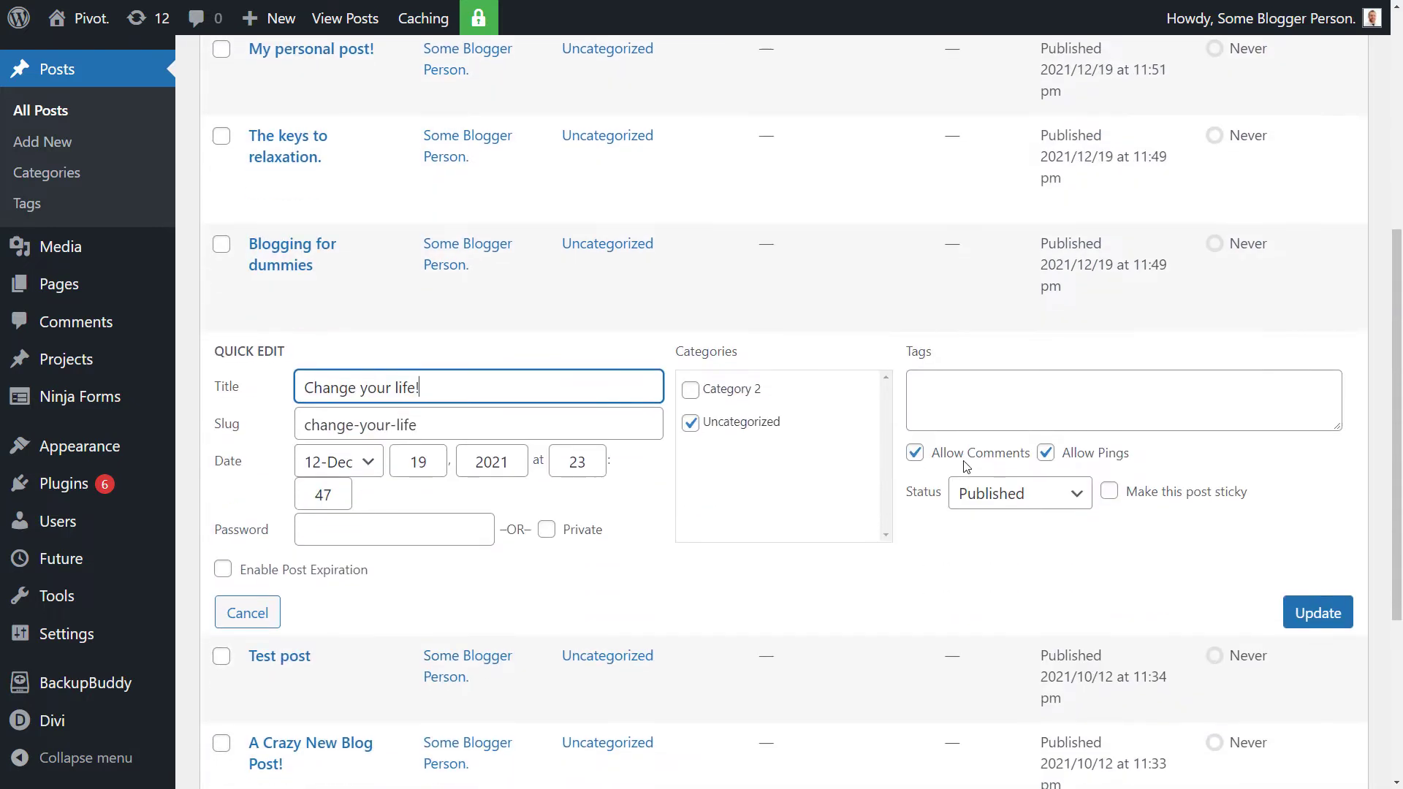
{"action": "left_click", "coordinate": [1109, 491]}
{"action": "left_click", "coordinate": [1348, 627]}
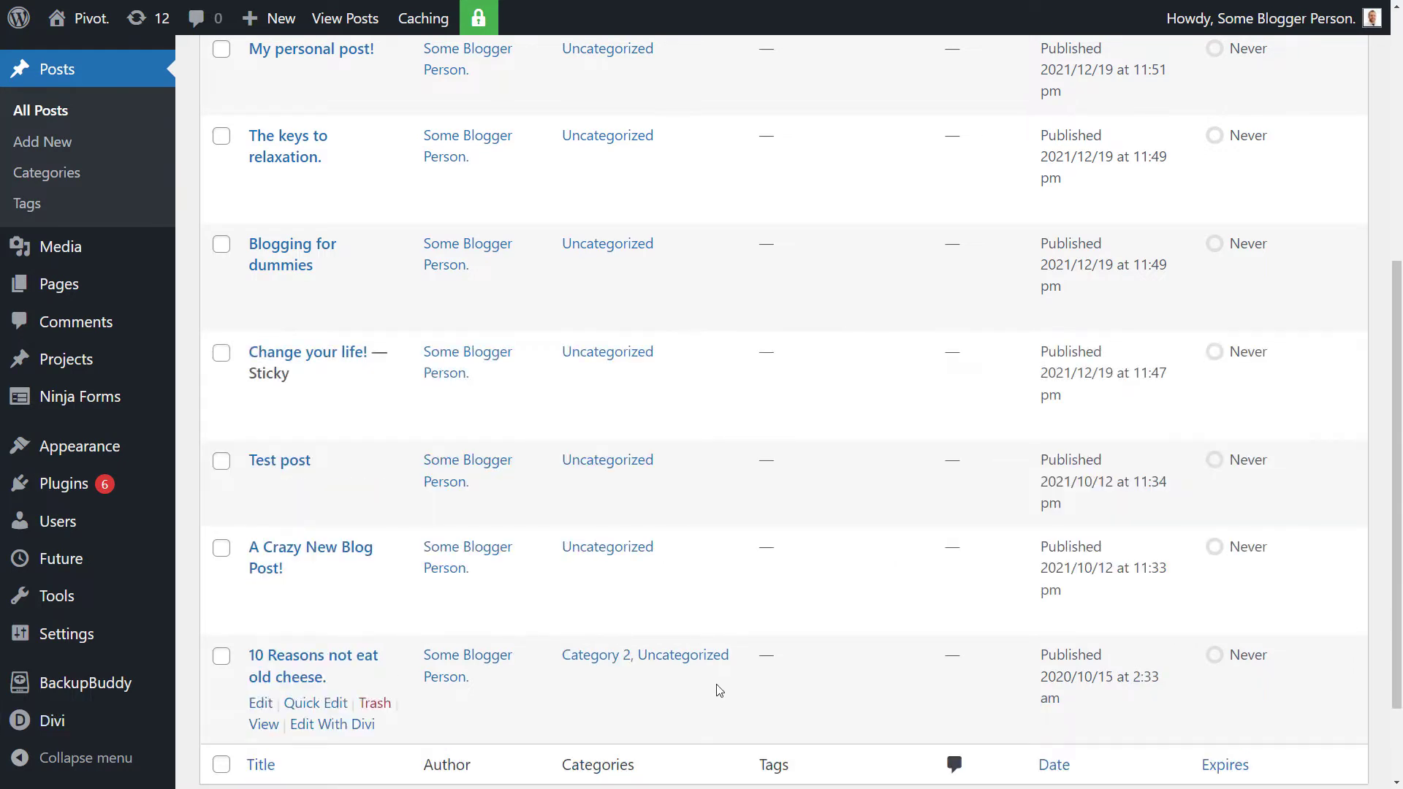
{"action": "scroll", "coordinate": [739, 569], "scroll_direction": "up", "scroll_amount": 5}
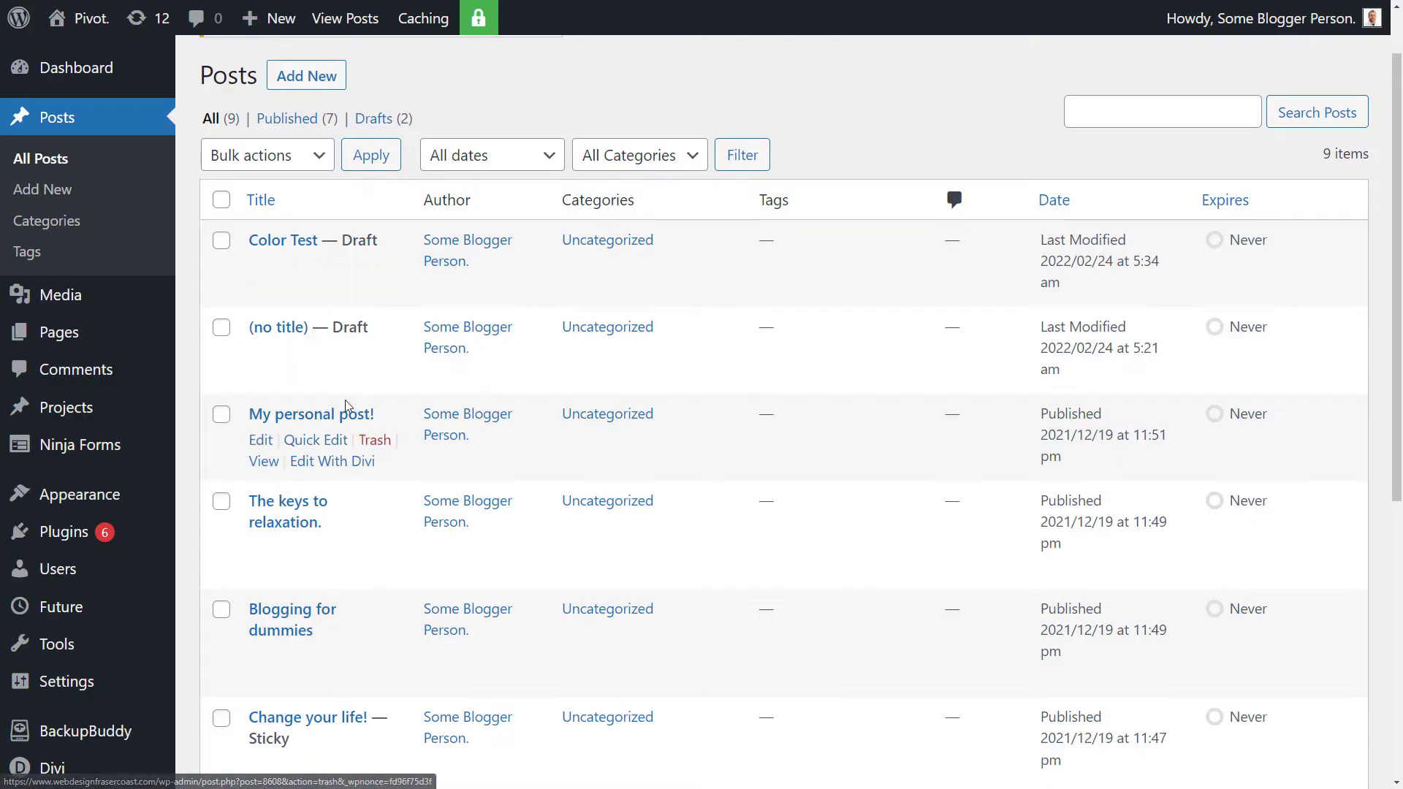
Tick 'Make this post sticky' for 'Blogging for dummies' via Quick Edit, then return to the admin list
{"action": "scroll", "coordinate": [315, 395], "scroll_direction": "down", "scroll_amount": 1}
{"action": "left_click", "coordinate": [314, 583]}
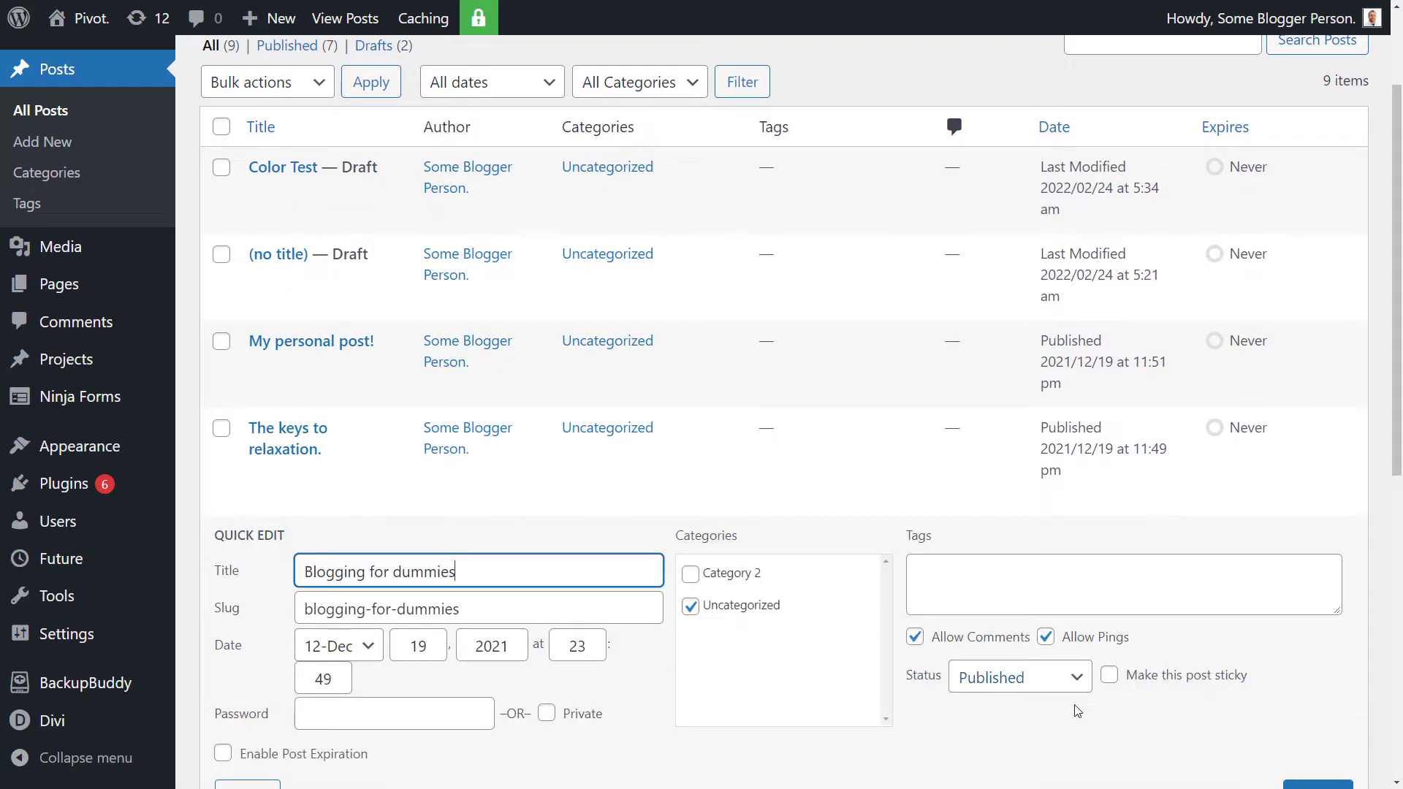
{"action": "left_click", "coordinate": [1157, 685]}
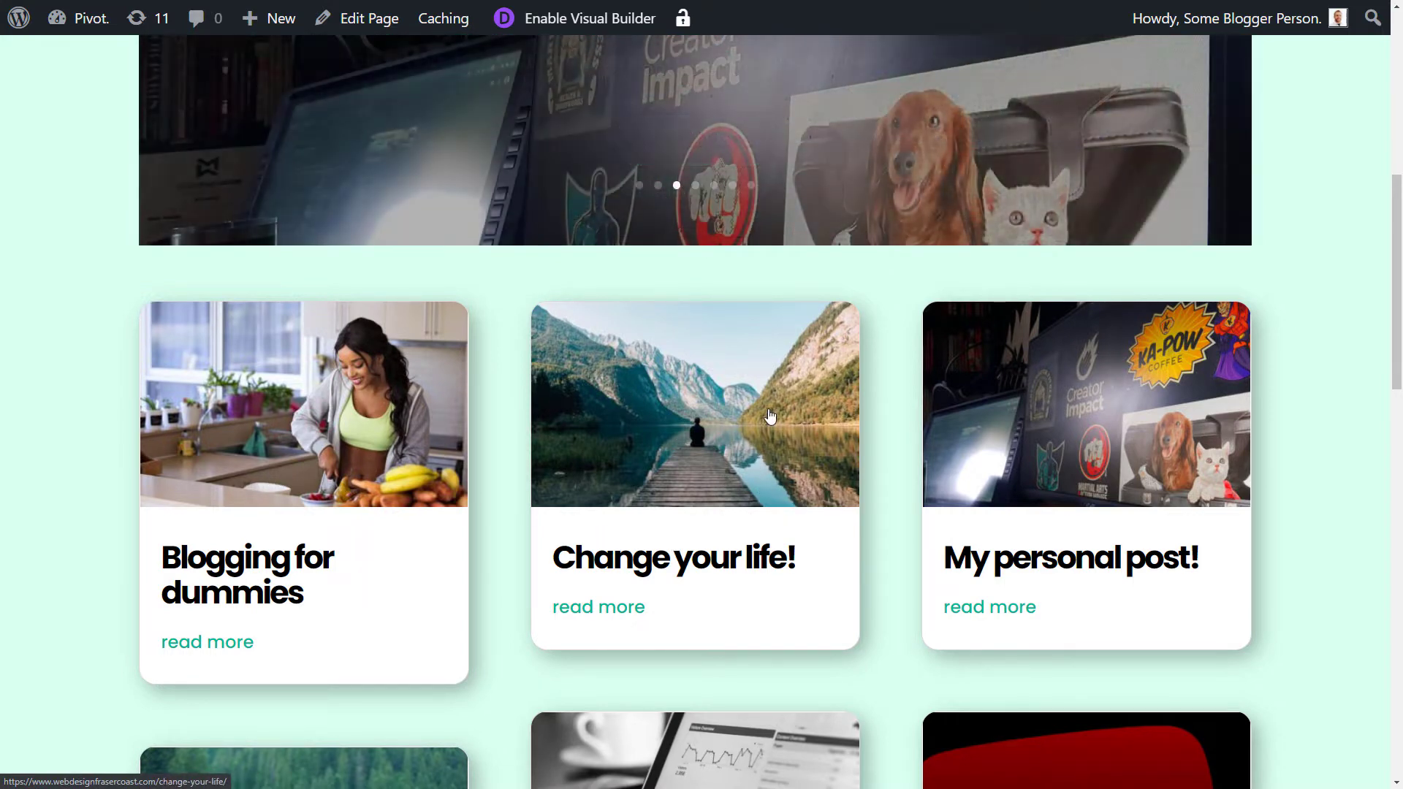
{"action": "key", "text": "ctrl+Tab"}
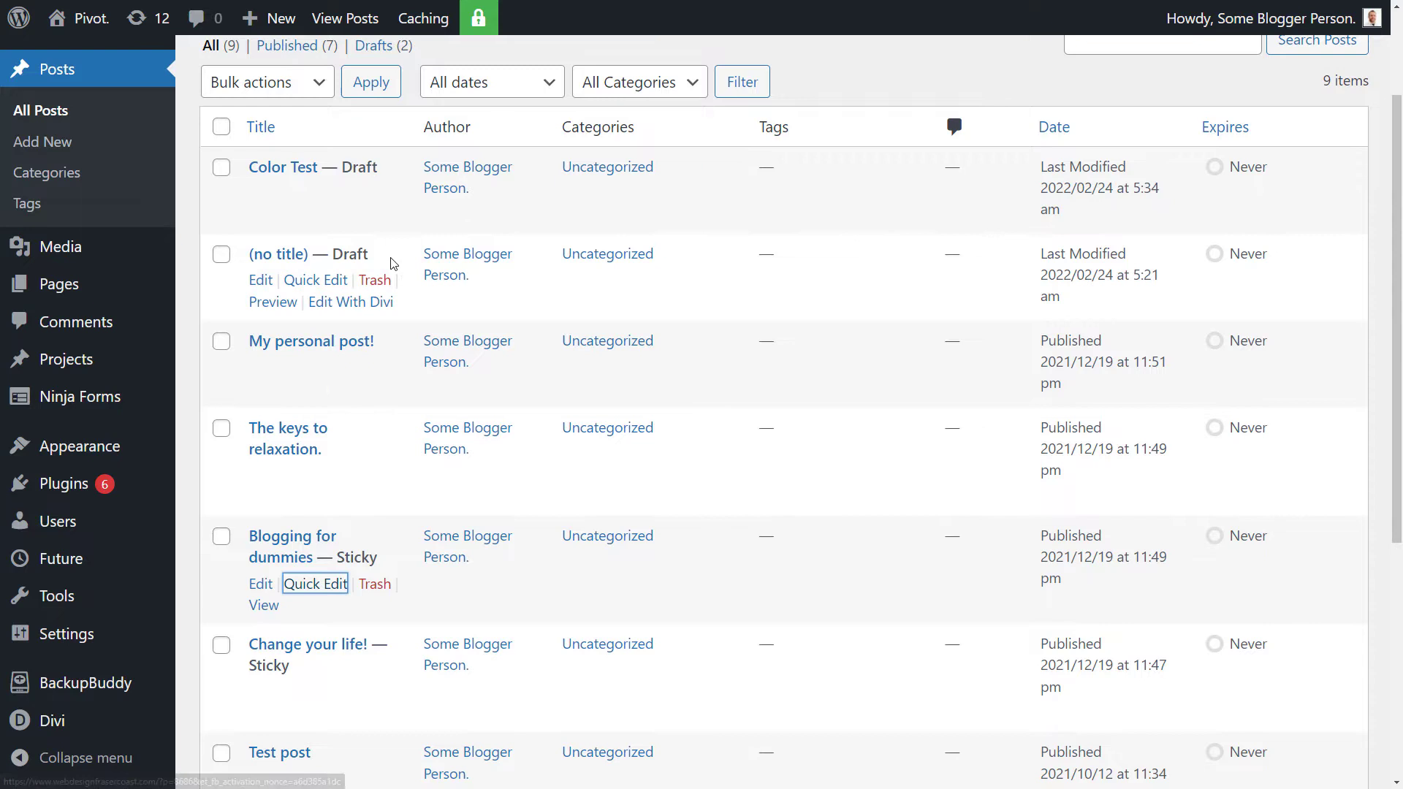
{"action": "scroll", "coordinate": [393, 263], "scroll_direction": "down", "scroll_amount": 1}
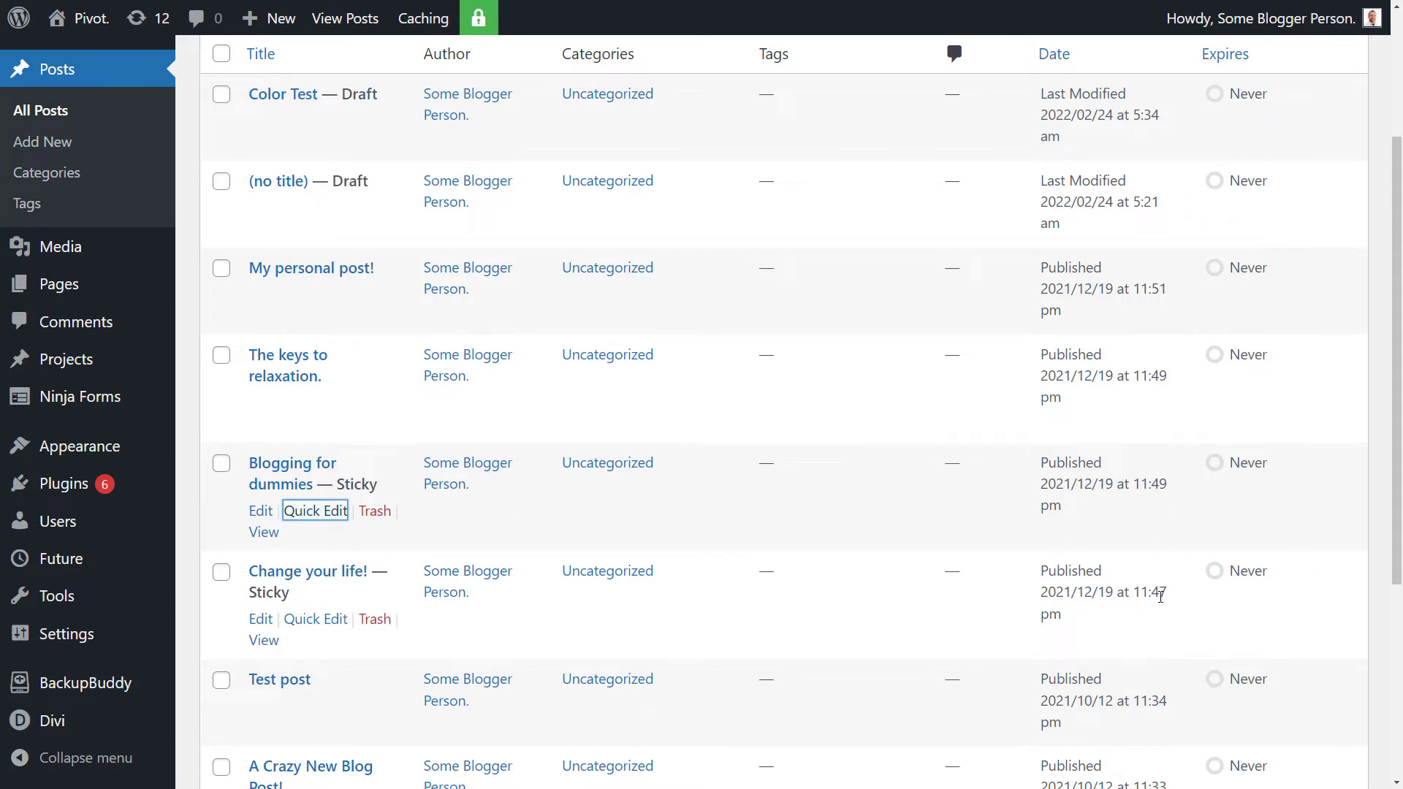
{"action": "left_click_drag", "start_coordinate": [1168, 594], "coordinate": [1140, 594]}
{"action": "left_click_drag", "start_coordinate": [1167, 484], "coordinate": [1149, 484]}
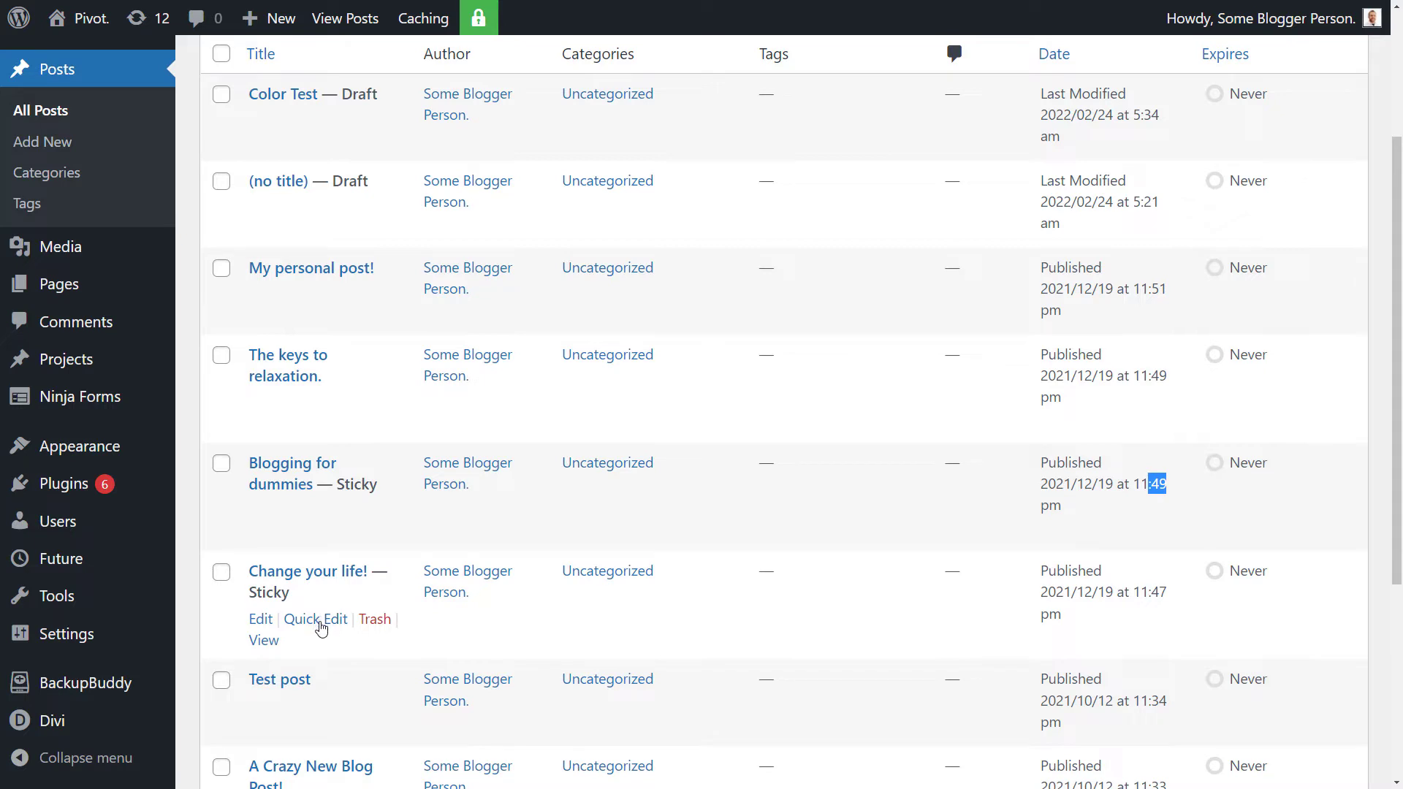
In Quick Edit, change the 'Change your life!' publish day from 19 to 25 December 2021 and update
{"action": "left_click", "coordinate": [316, 620]}
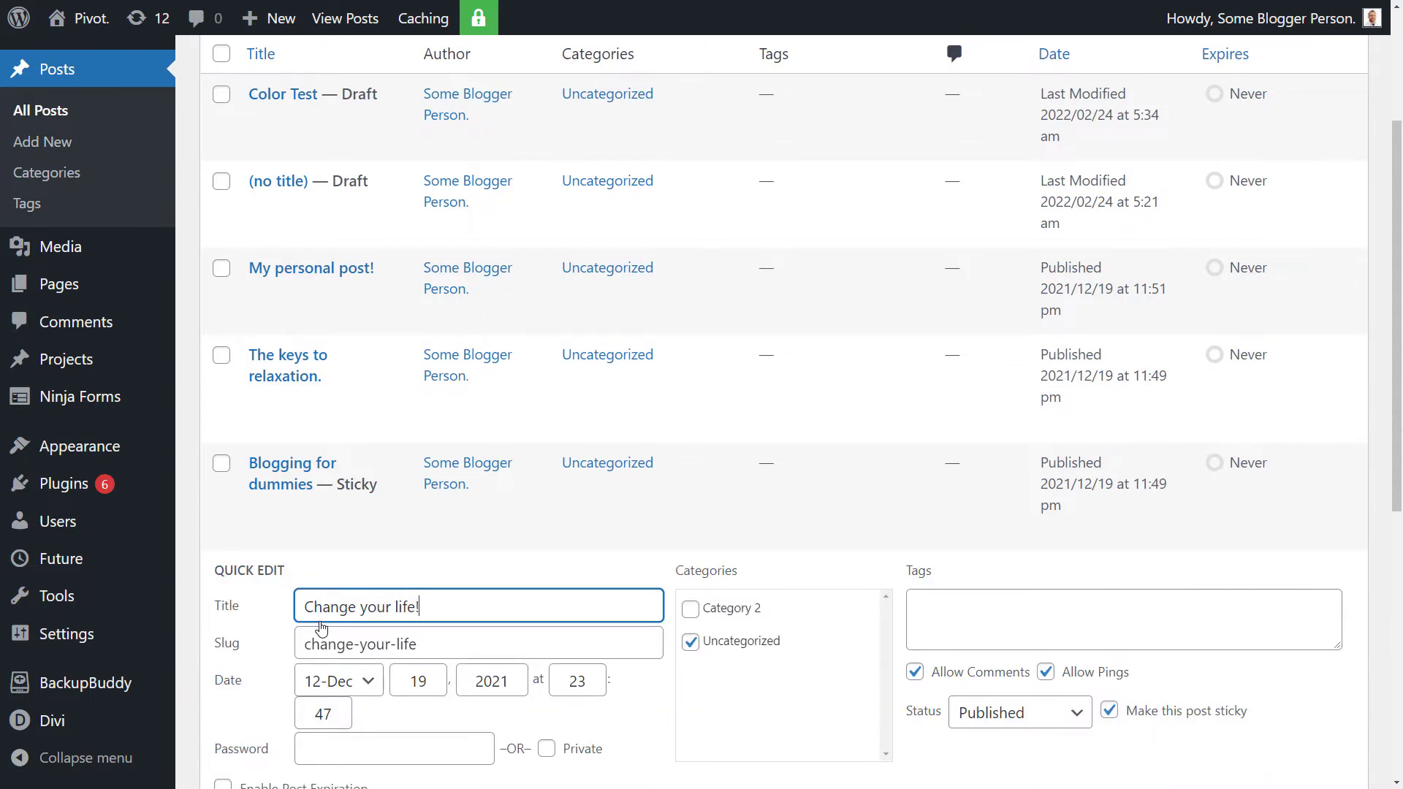
{"action": "scroll", "coordinate": [877, 489], "scroll_direction": "down", "scroll_amount": 2}
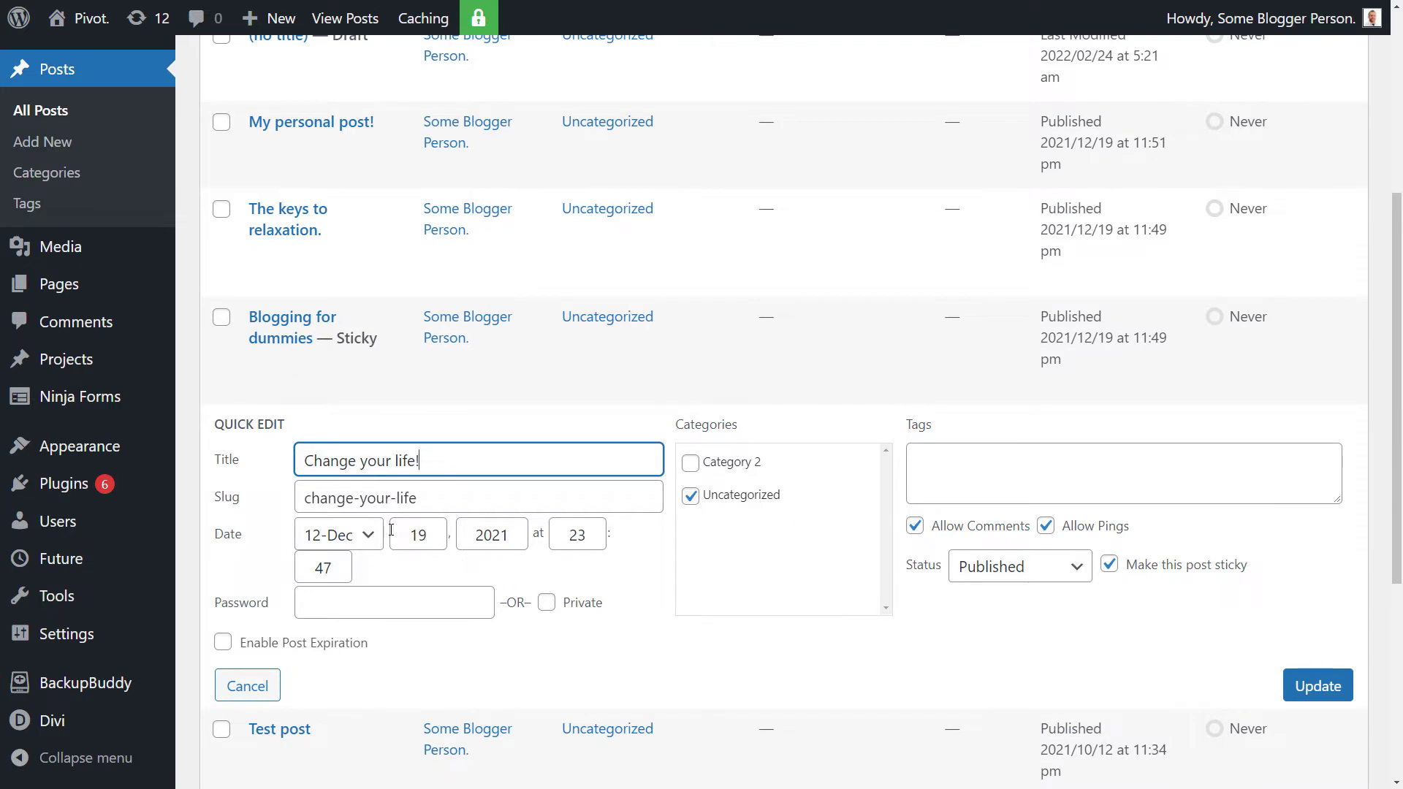
{"action": "left_click", "coordinate": [364, 538]}
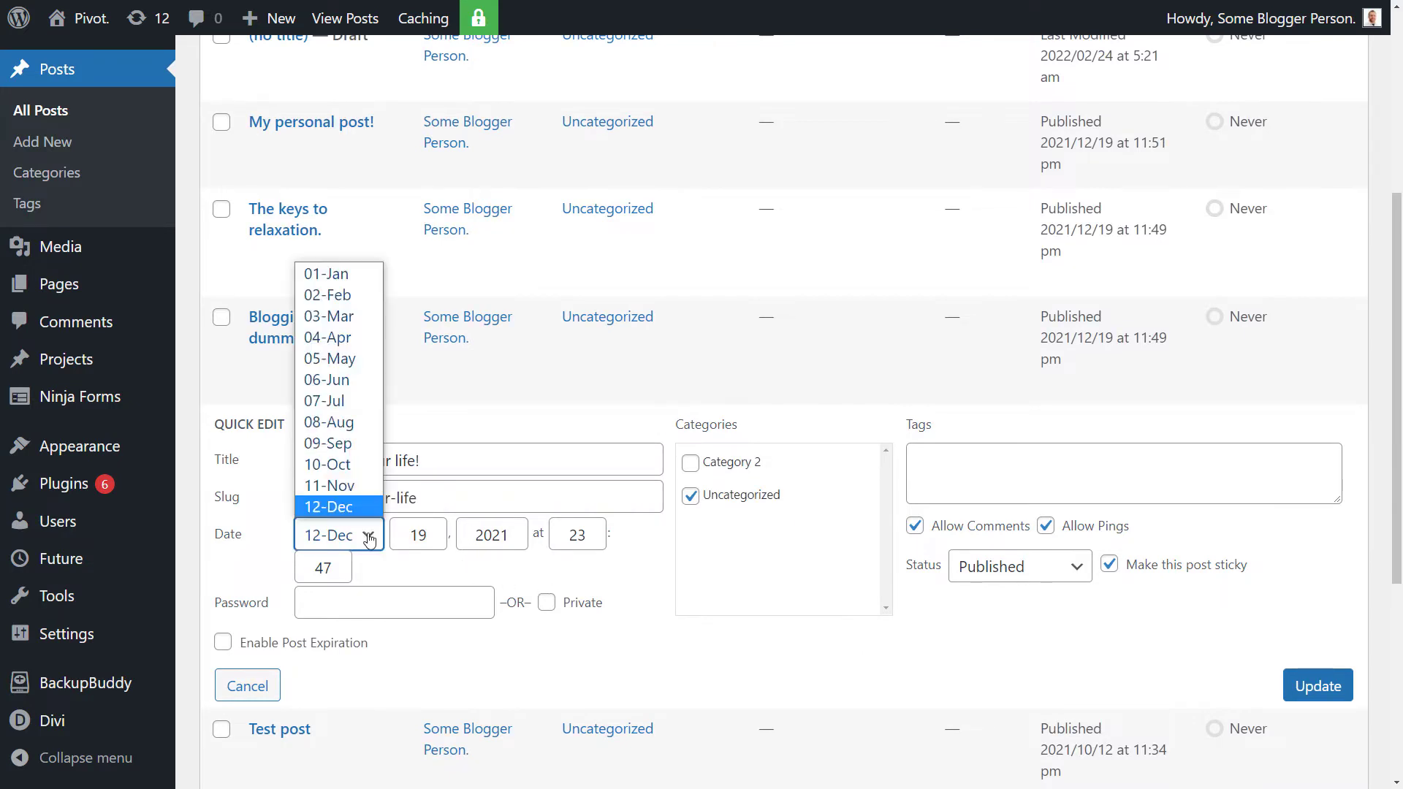
{"action": "left_click", "coordinate": [432, 537]}
{"action": "left_click_drag", "start_coordinate": [431, 538], "coordinate": [354, 545]}
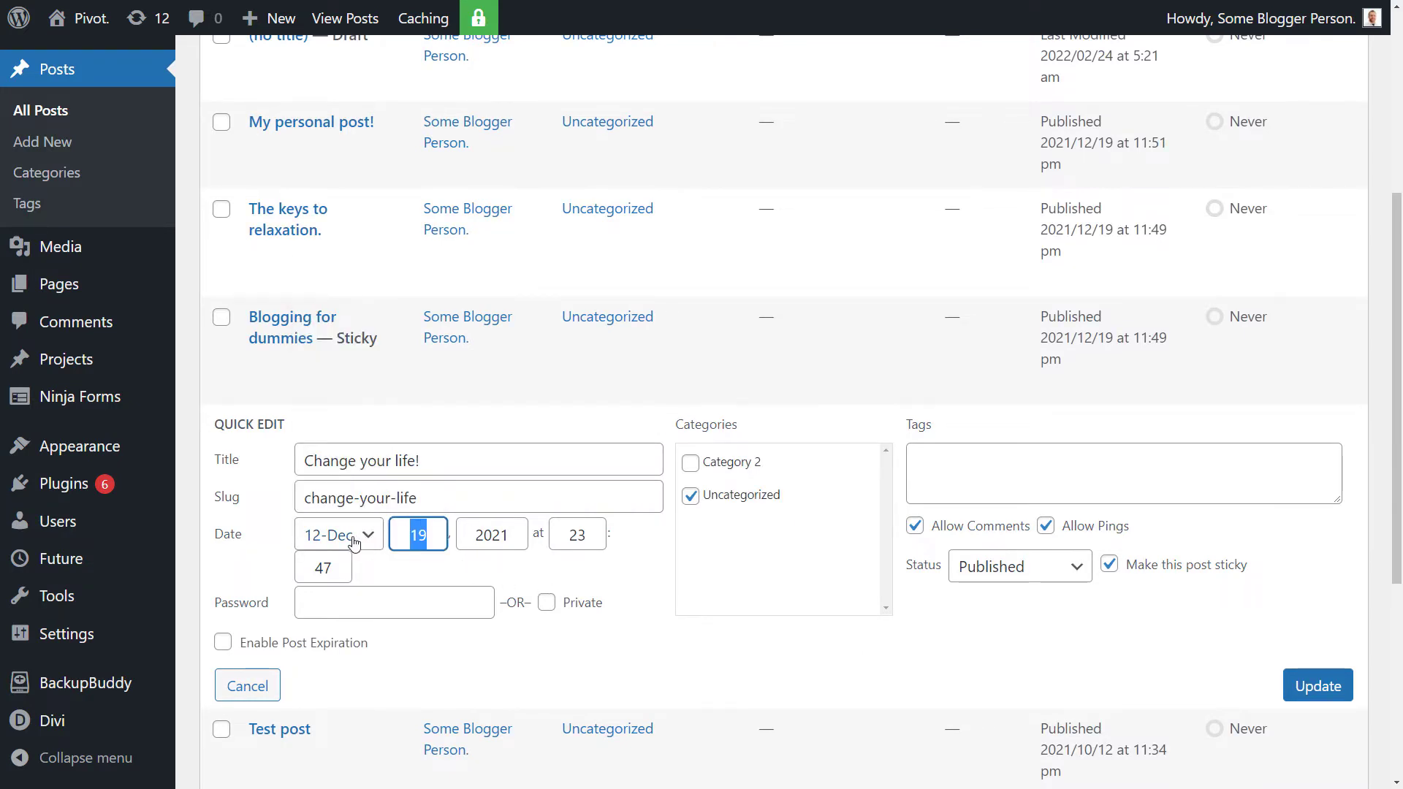
{"action": "type", "text": "25"}
{"action": "left_click", "coordinate": [406, 569]}
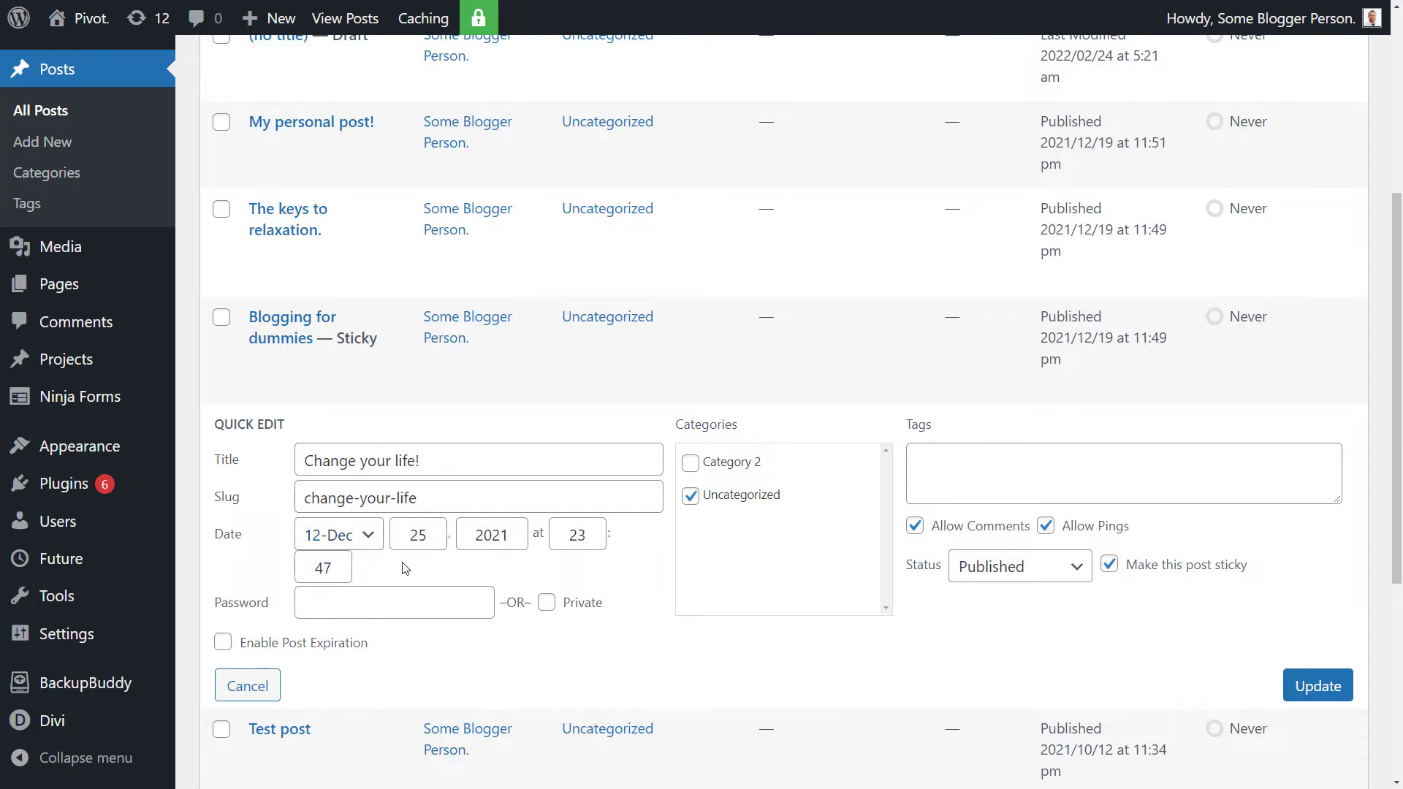
{"action": "left_click", "coordinate": [1315, 693]}
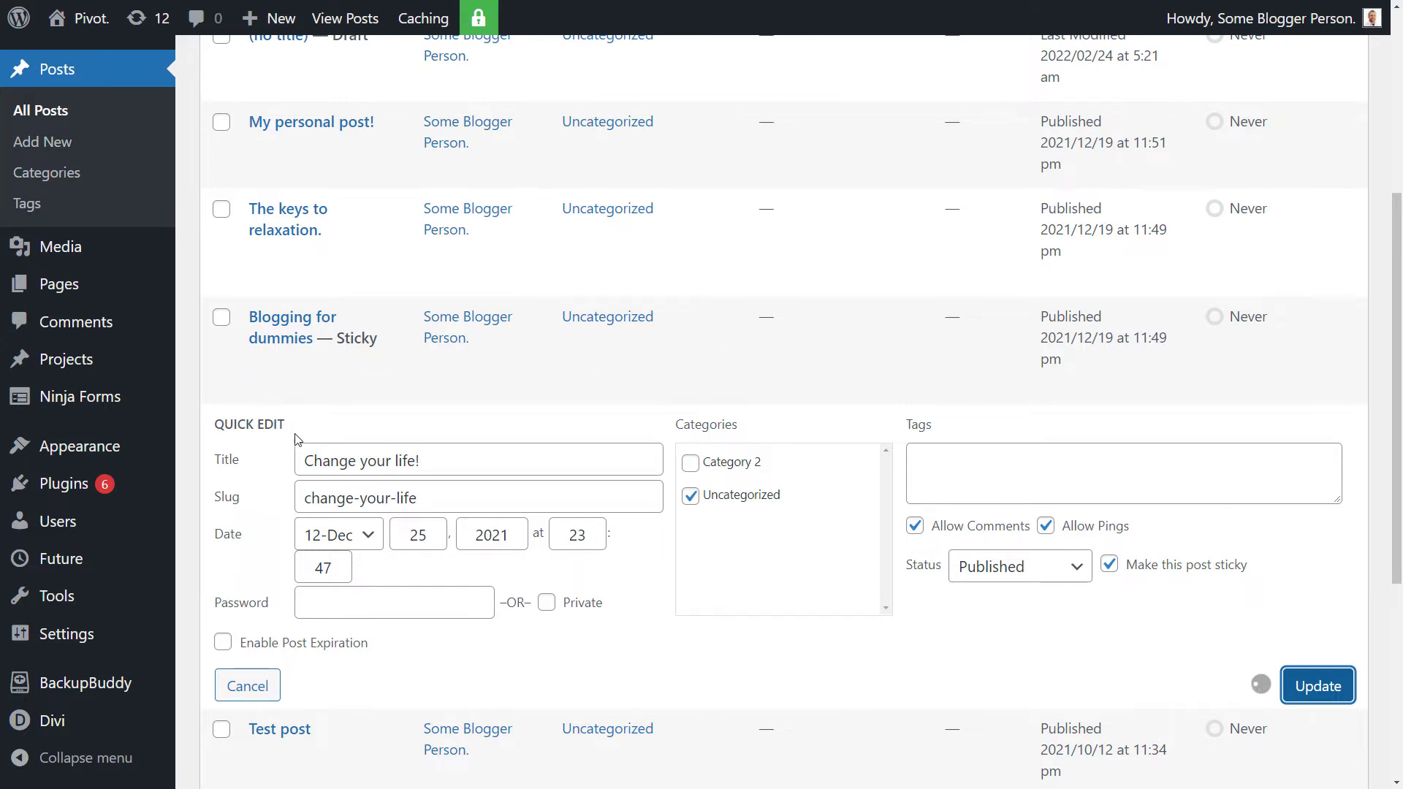
Check the front-end homepage, then refresh back to the admin All Posts list
{"action": "key", "text": "ctrl+Tab"}
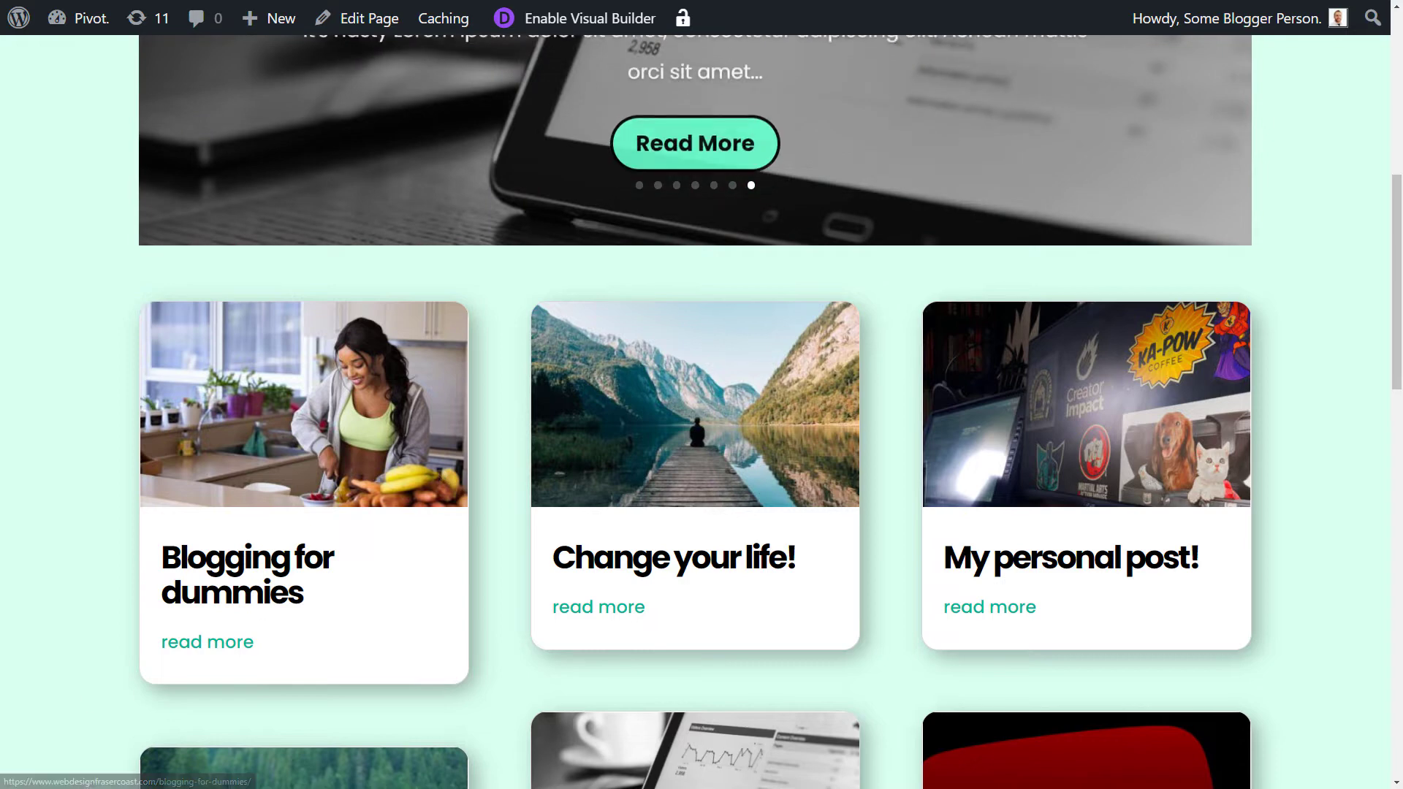
{"action": "key", "text": "F5"}
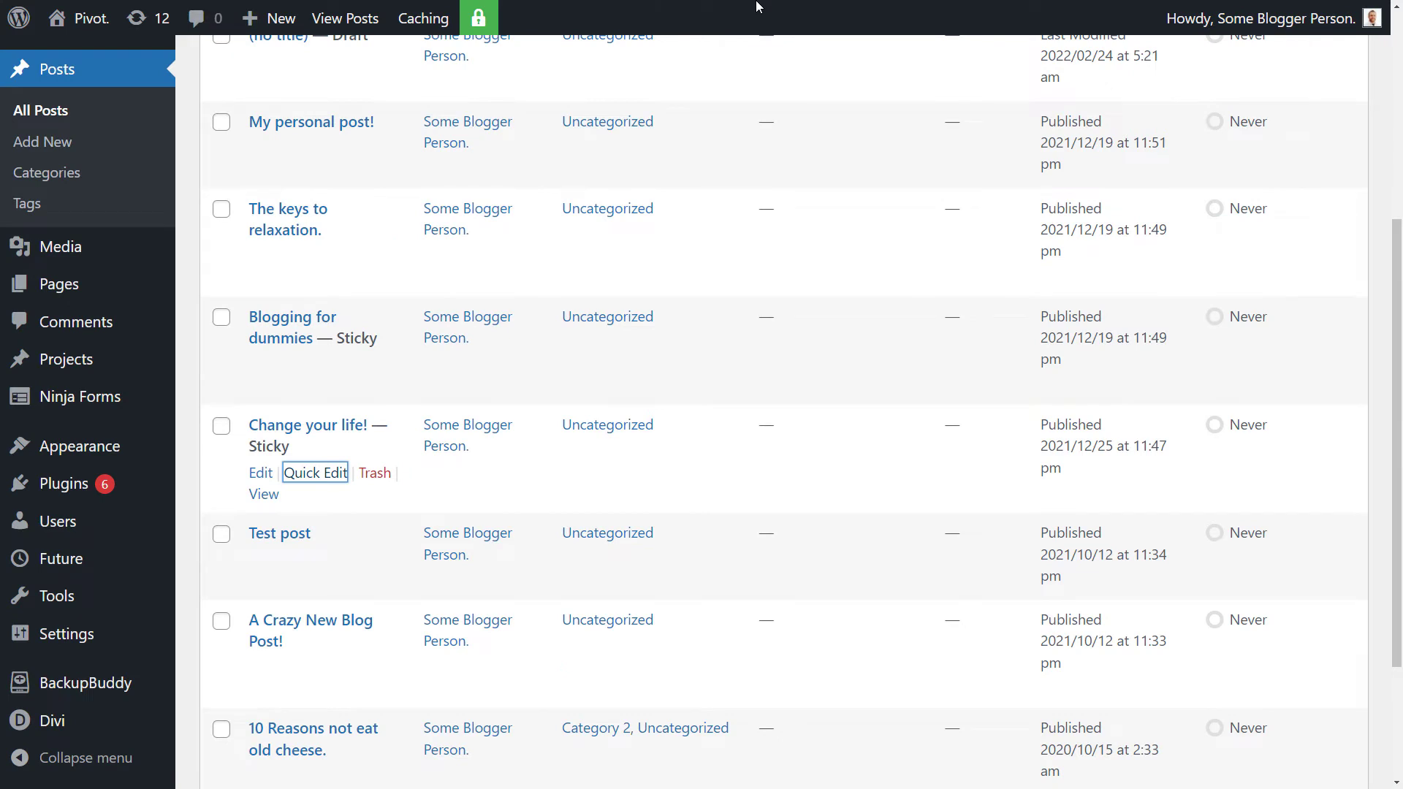
Search Add New Plugins for 'Simple Custom Post Order', then install and activate it
{"action": "mouse_move", "coordinate": [64, 488]}
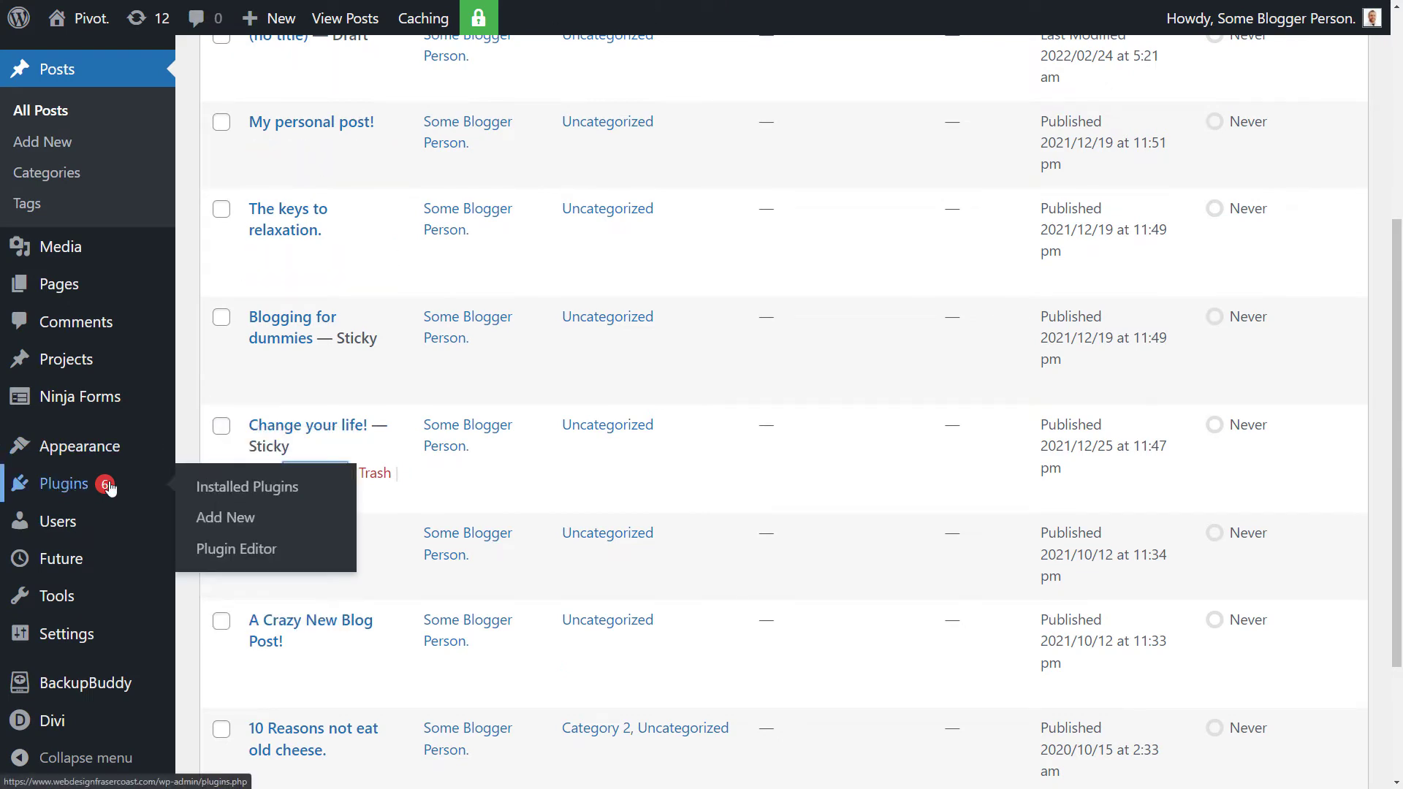
{"action": "left_click", "coordinate": [225, 519]}
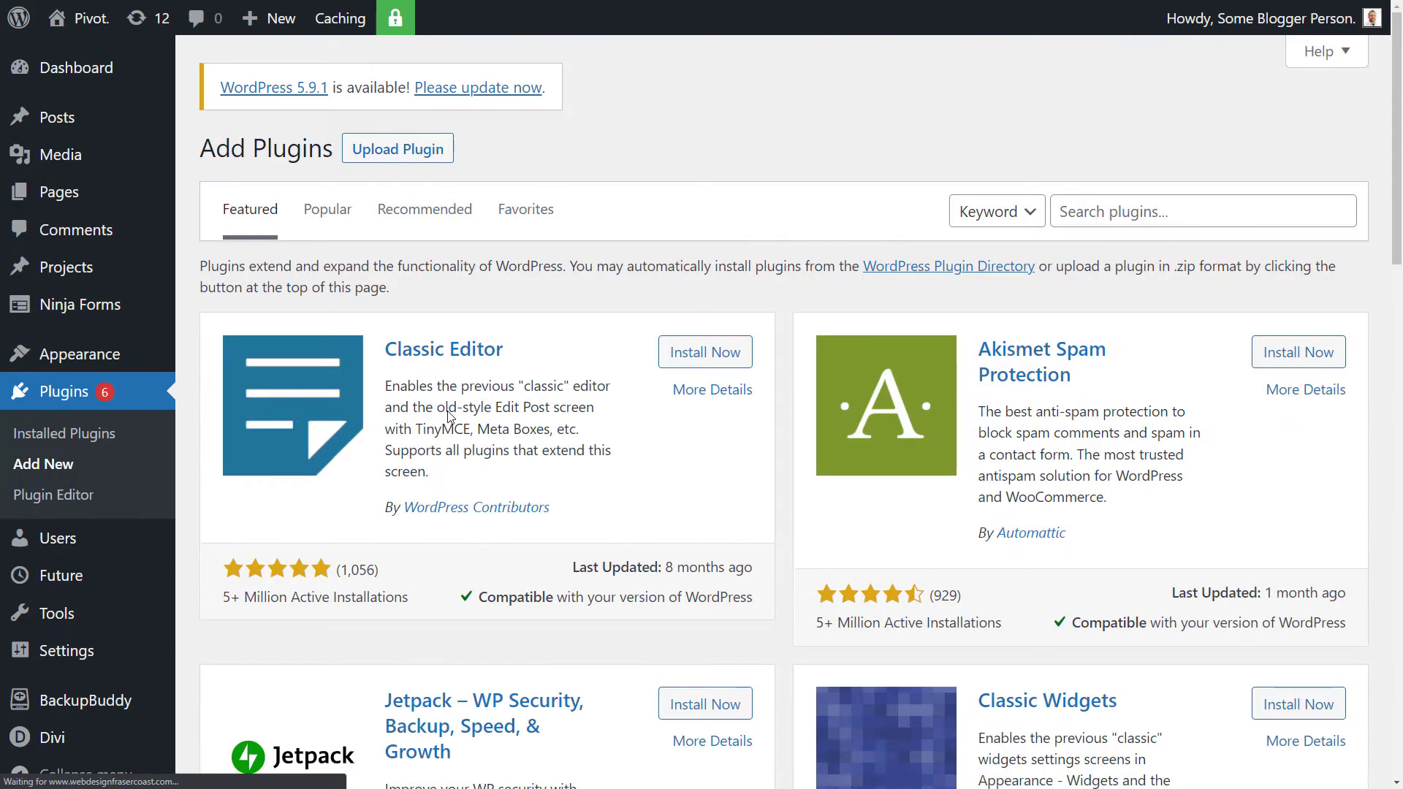
{"action": "left_click", "coordinate": [1097, 213]}
{"action": "type", "text": "S"}
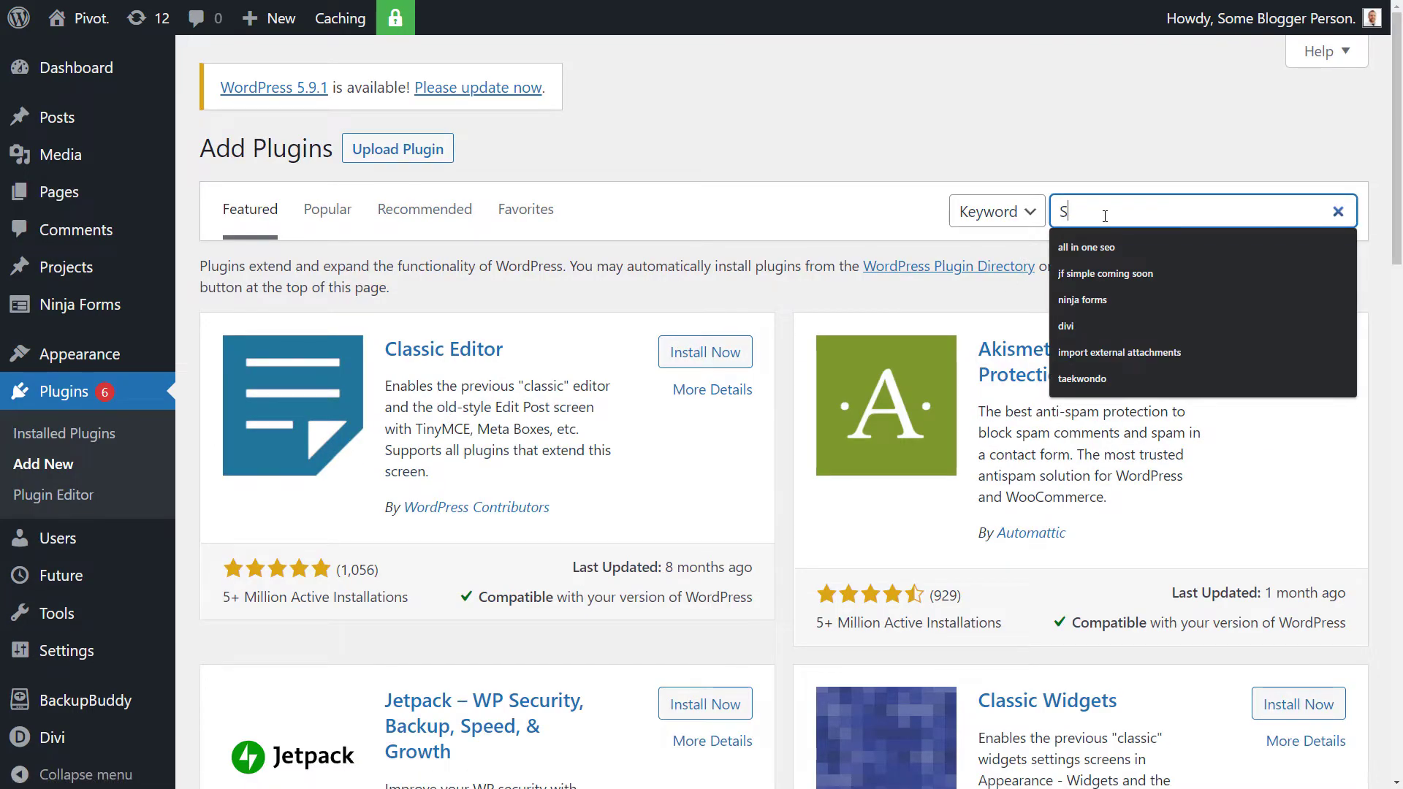
{"action": "type", "text": "imple Custom"}
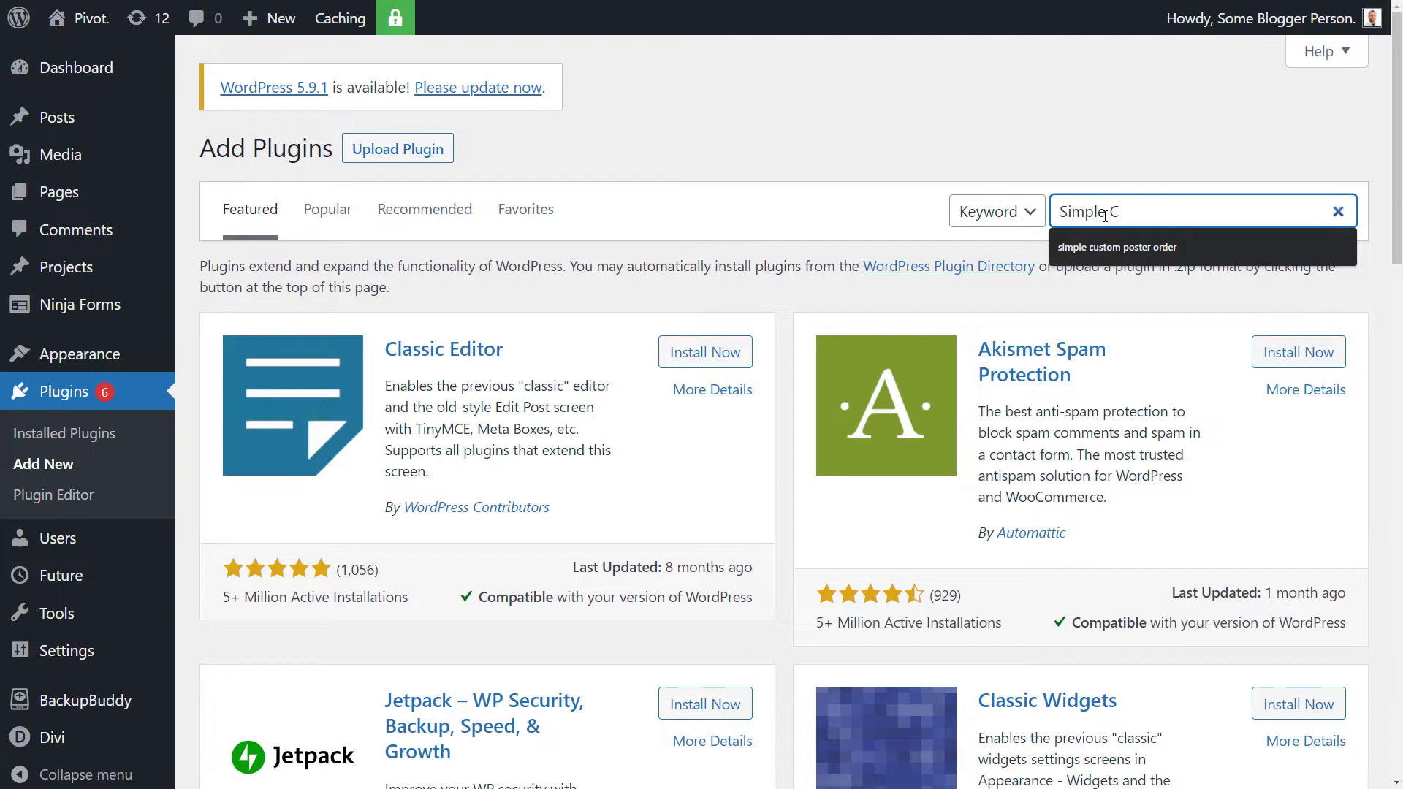
{"action": "type", "text": " Post Order"}
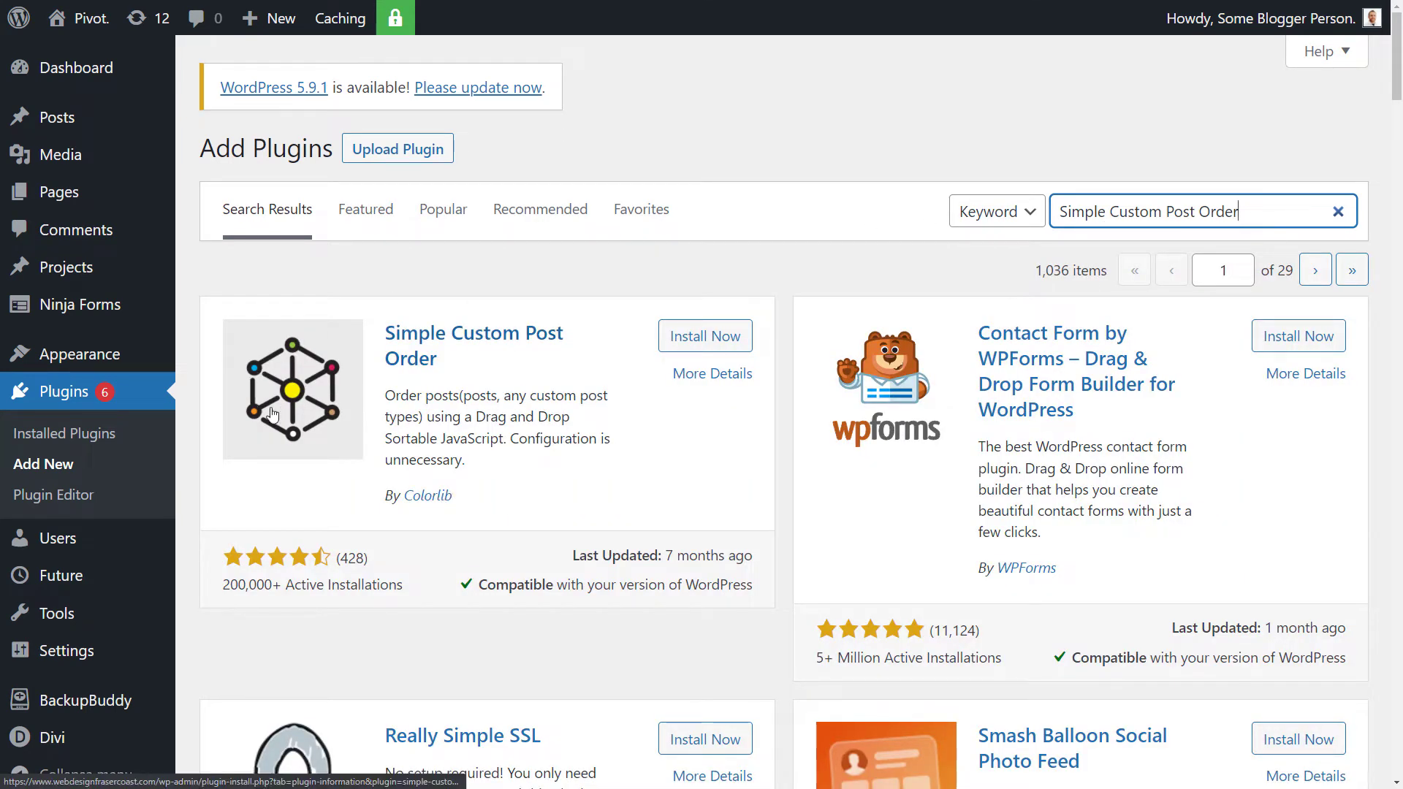
{"action": "left_click", "coordinate": [700, 336]}
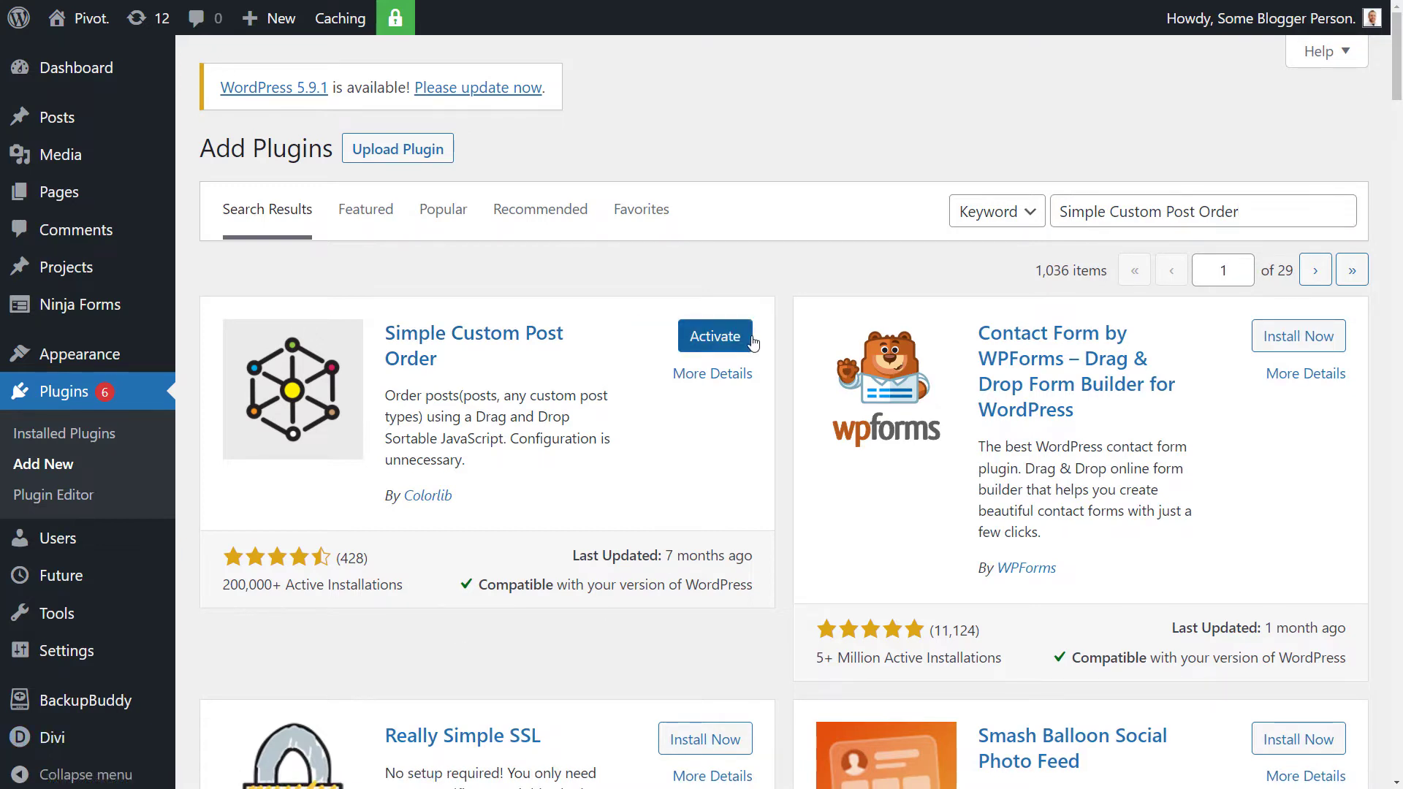
{"action": "left_click", "coordinate": [753, 341]}
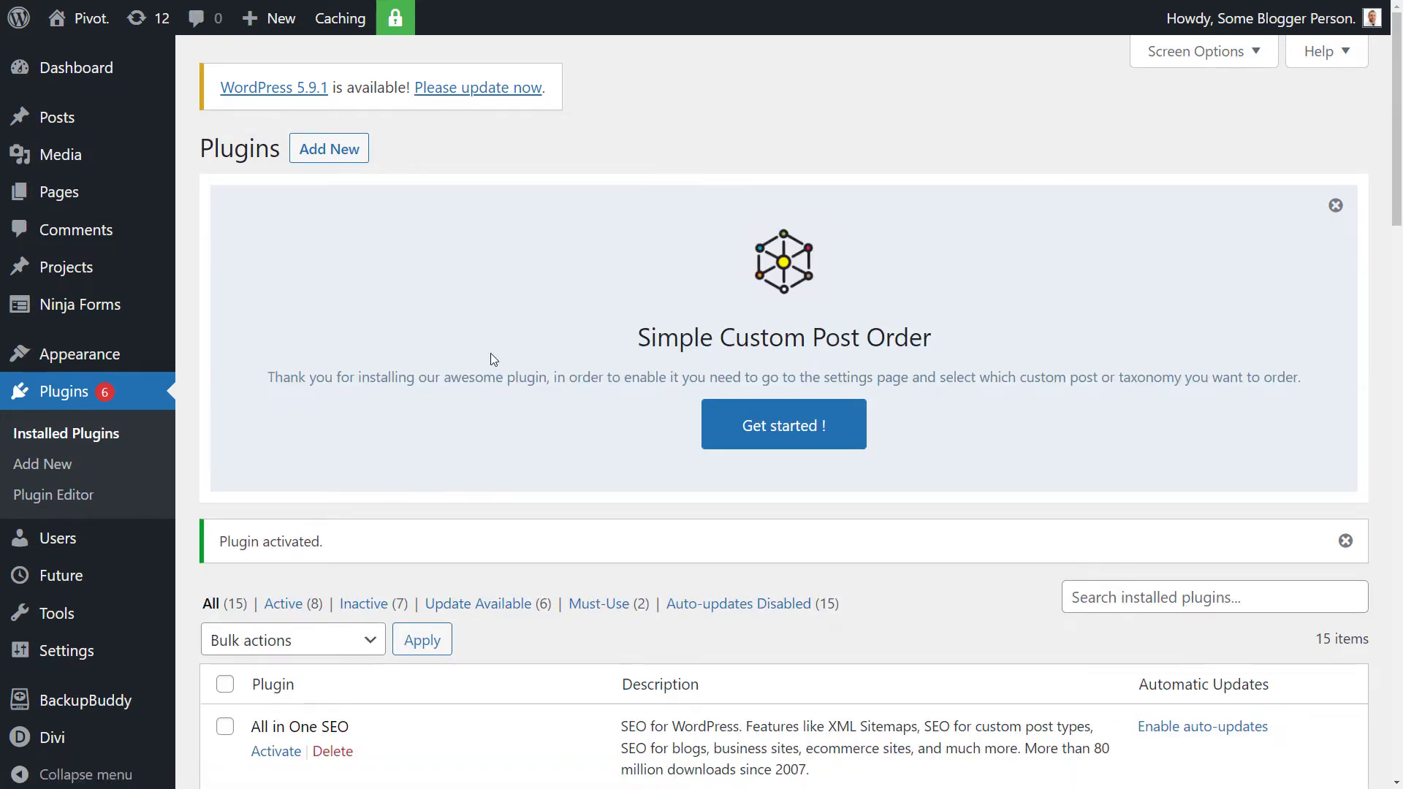
In Settings > Post Types Order, set the Post re-order interface to Show and review the options
{"action": "mouse_move", "coordinate": [53, 654]}
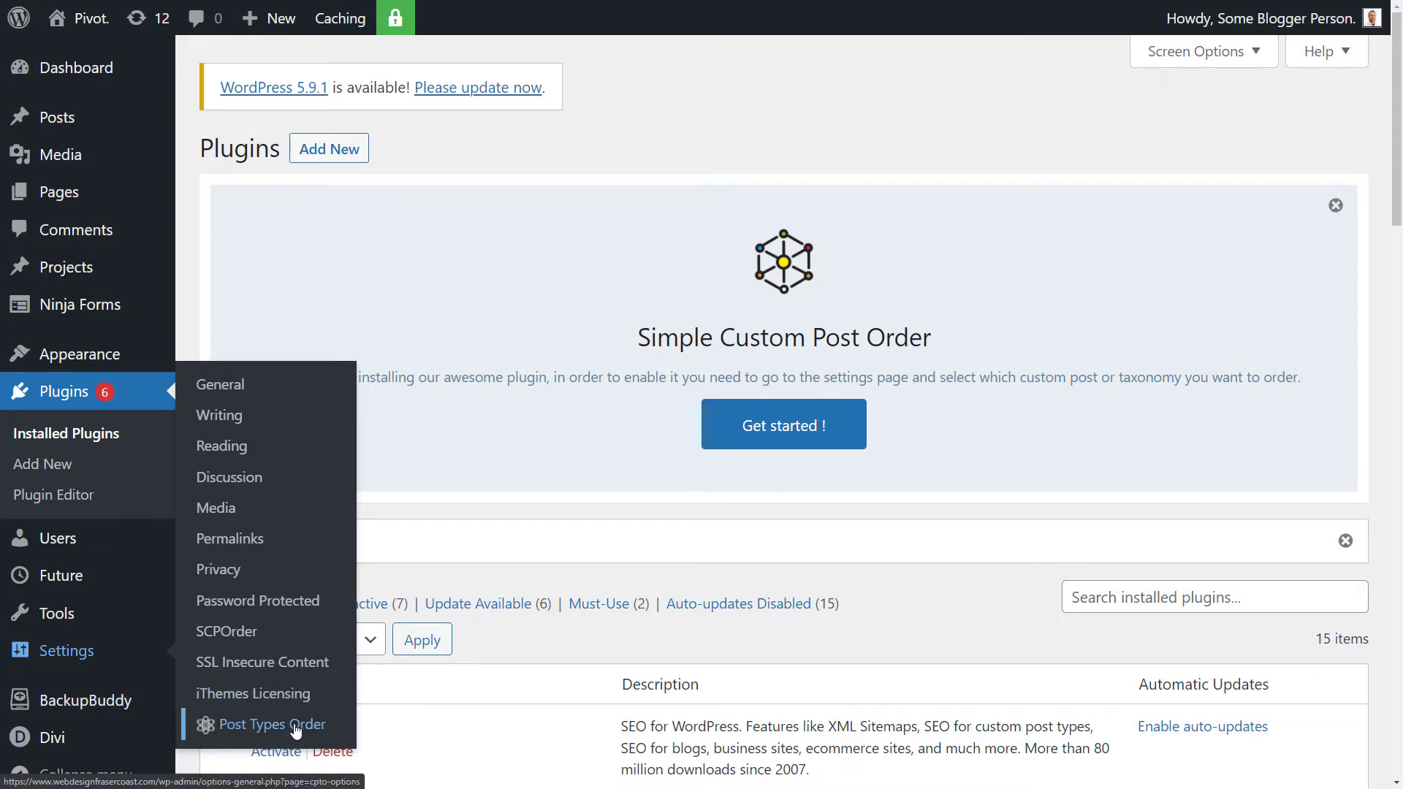
{"action": "left_click", "coordinate": [329, 734]}
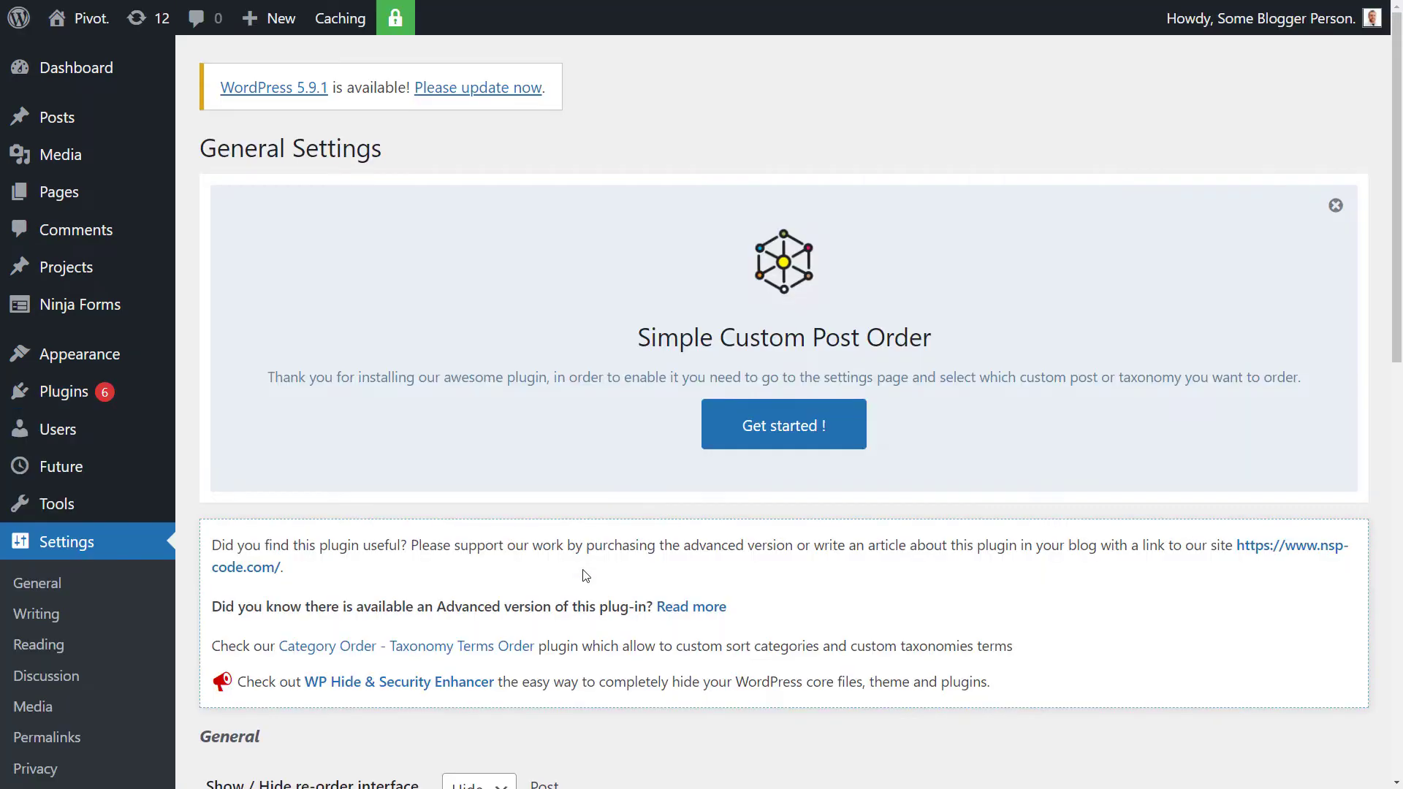
{"action": "scroll", "coordinate": [656, 455], "scroll_direction": "down", "scroll_amount": 8}
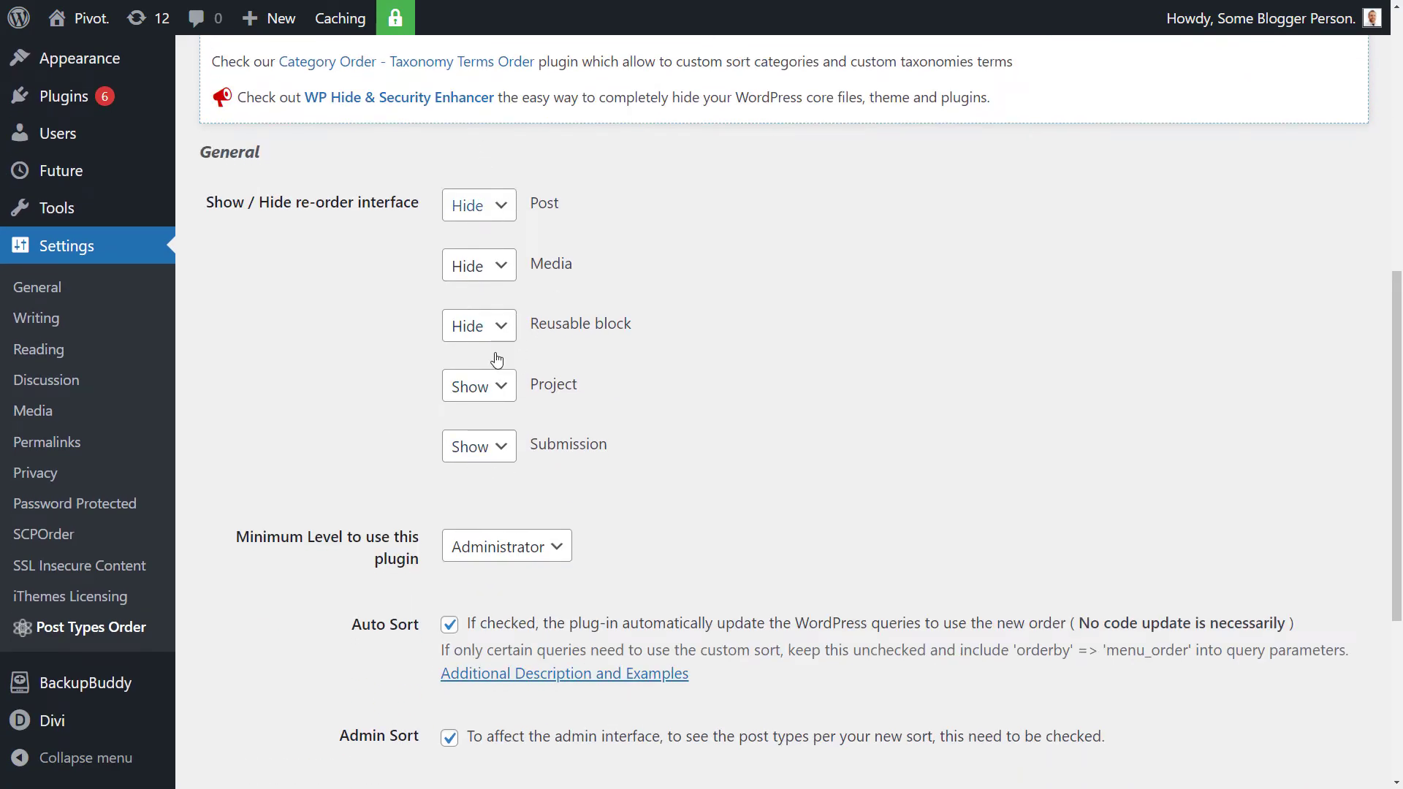
{"action": "left_click", "coordinate": [487, 217]}
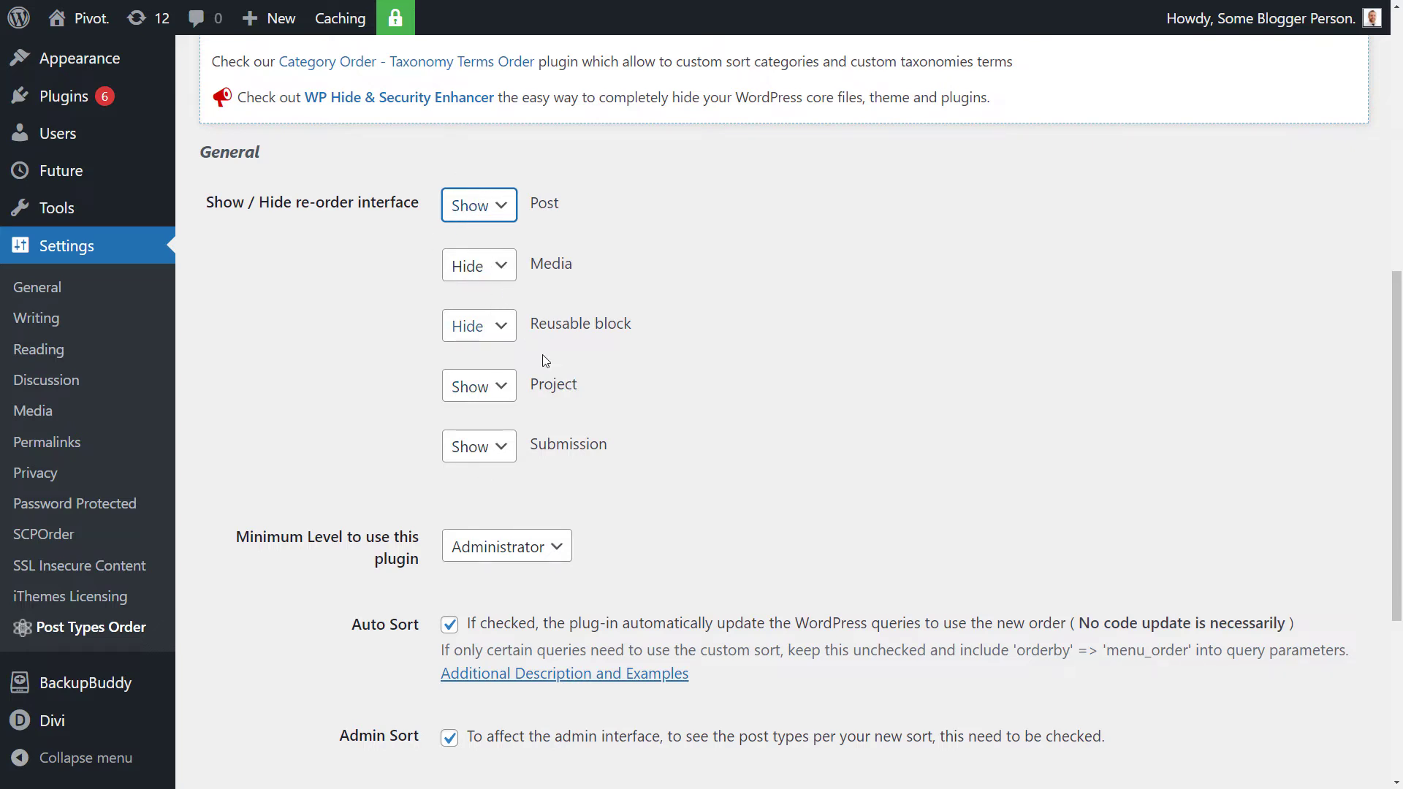
{"action": "scroll", "coordinate": [544, 360], "scroll_direction": "down", "scroll_amount": 2}
{"action": "scroll", "coordinate": [623, 344], "scroll_direction": "down", "scroll_amount": 2}
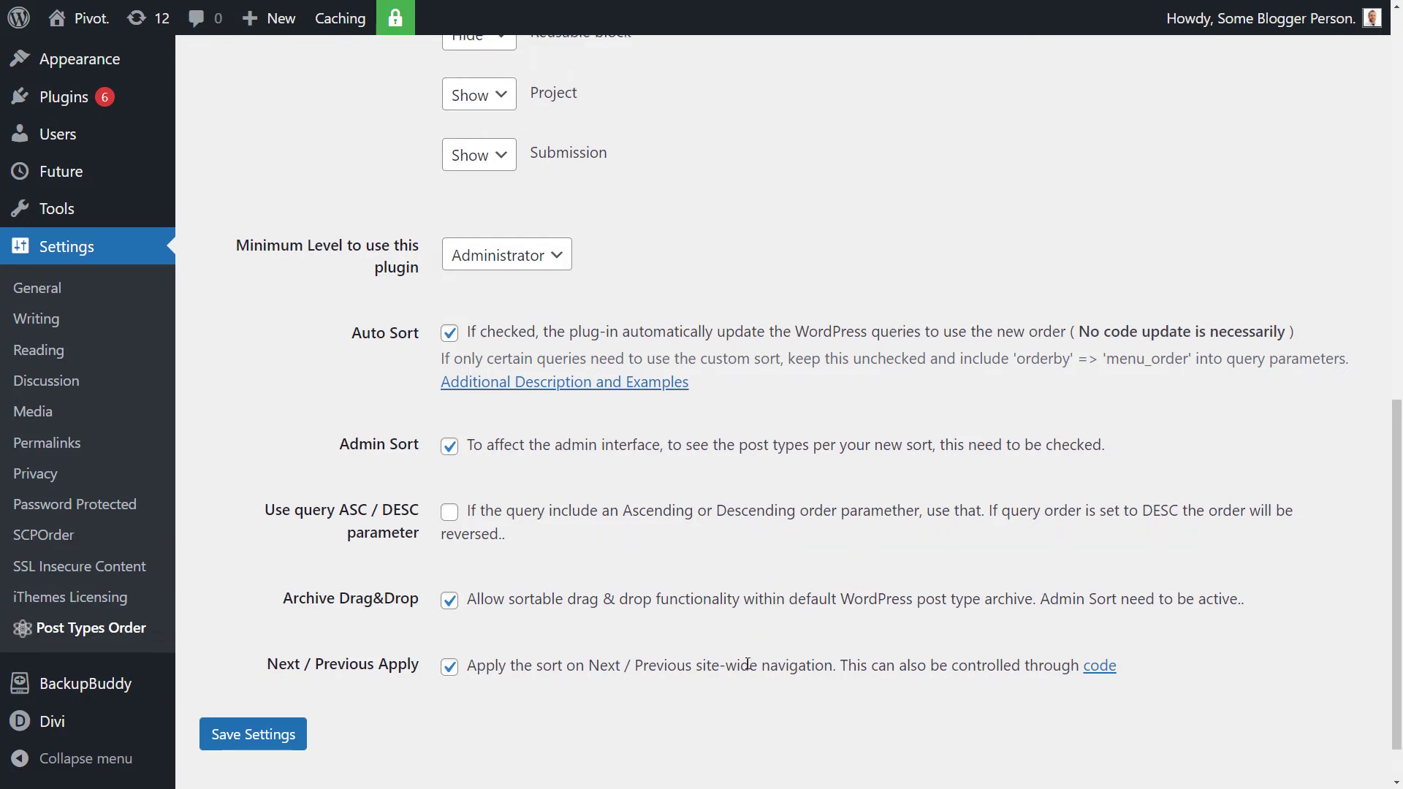
{"action": "scroll", "coordinate": [776, 650], "scroll_direction": "up", "scroll_amount": 9}
Review the current post order in the All Posts list
{"action": "scroll", "coordinate": [765, 641], "scroll_direction": "up", "scroll_amount": 3}
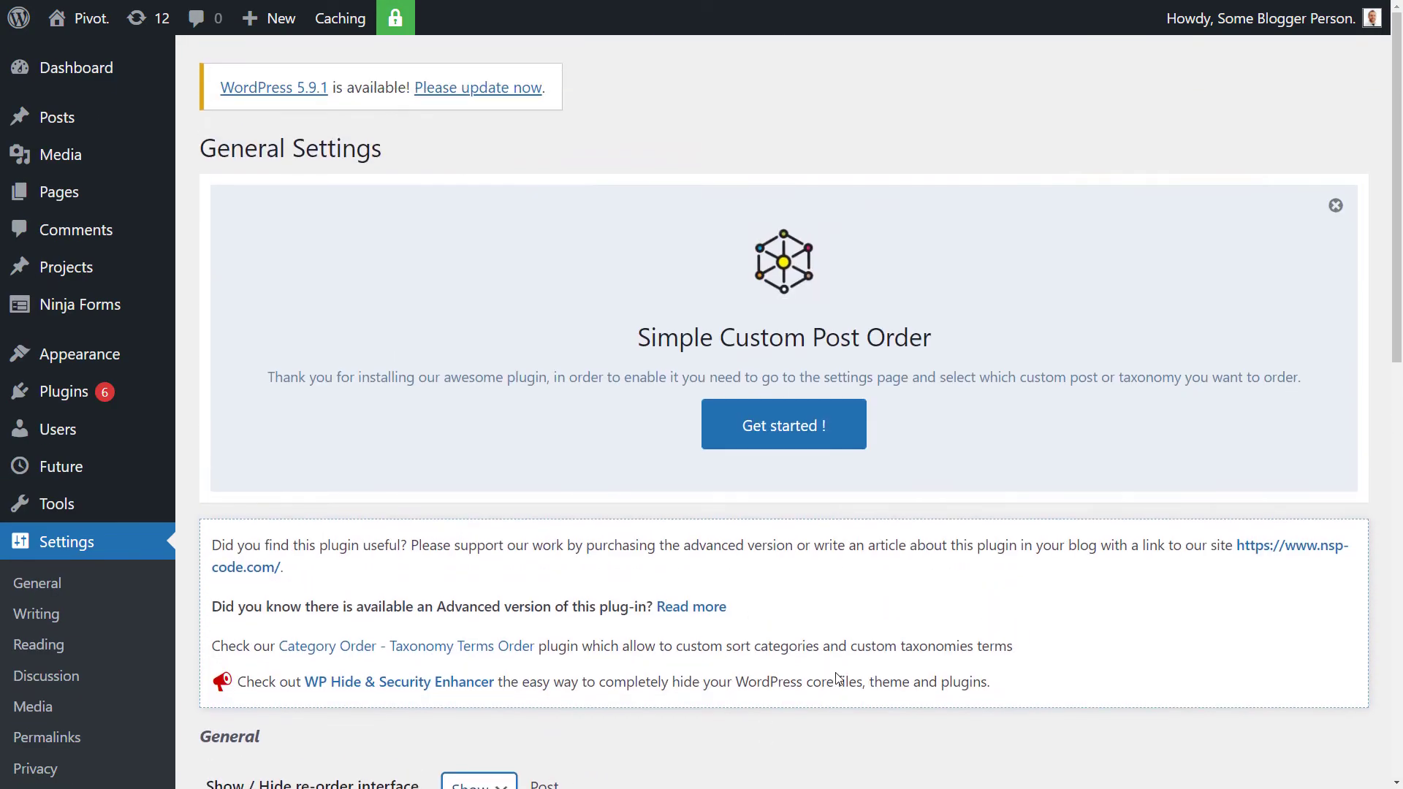
{"action": "mouse_move", "coordinate": [77, 125]}
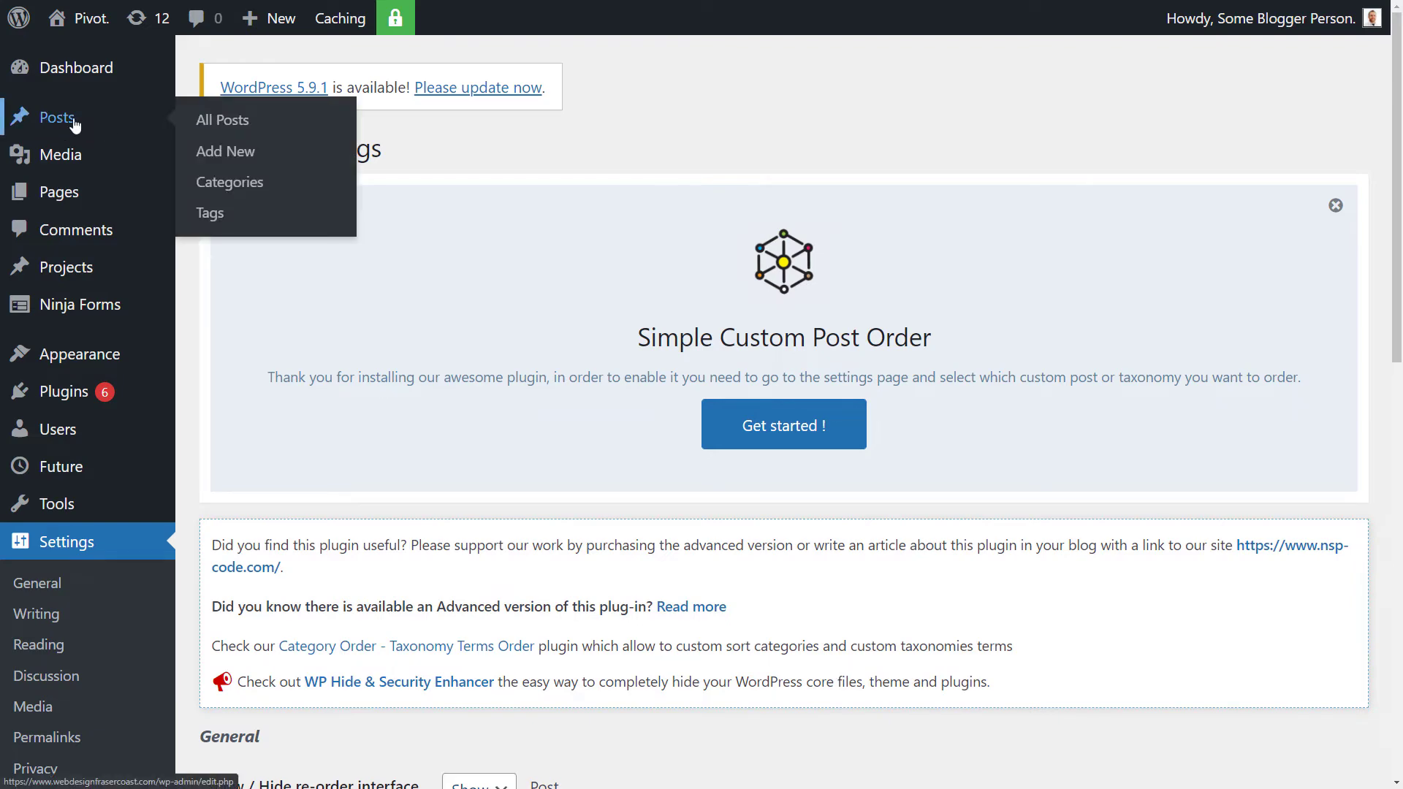
{"action": "left_click", "coordinate": [75, 124]}
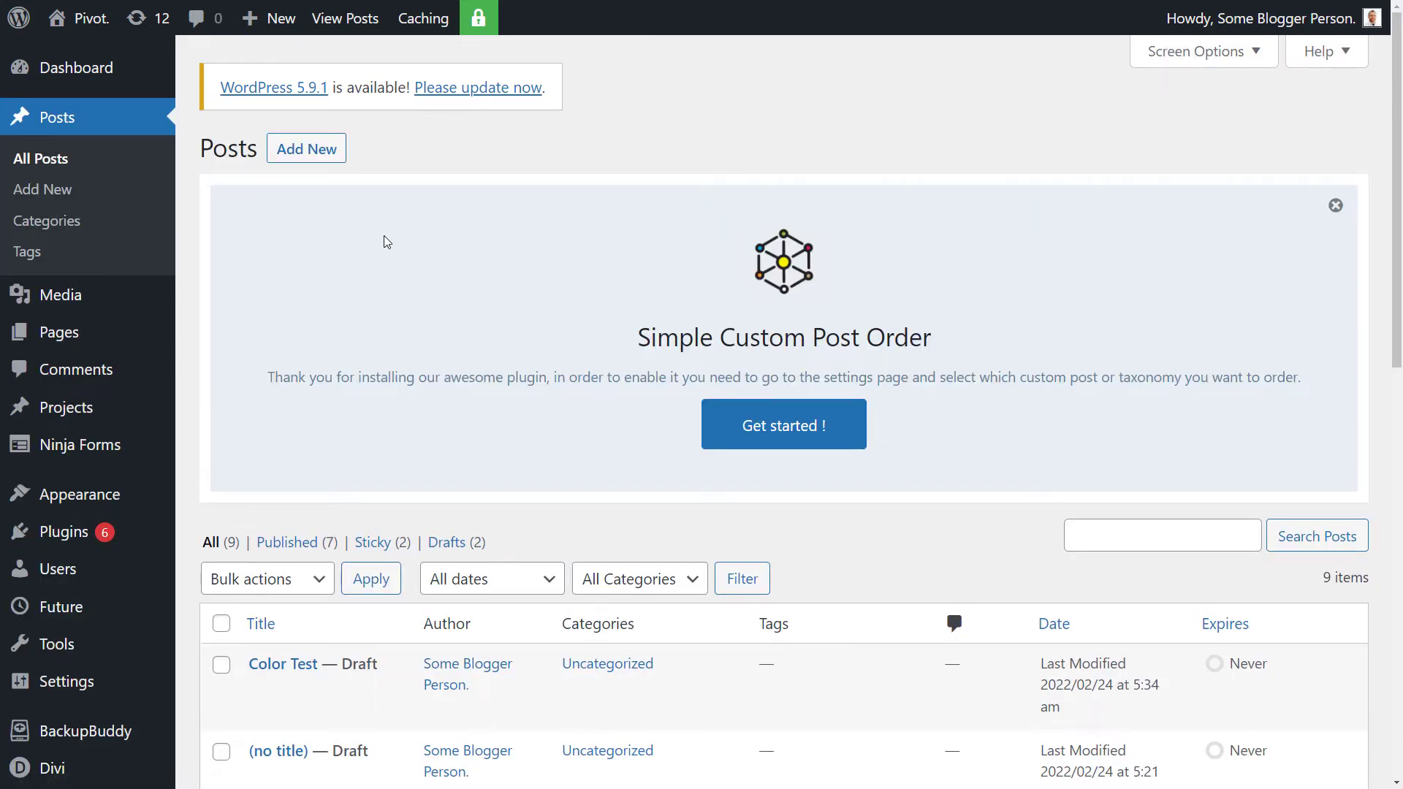
{"action": "scroll", "coordinate": [388, 235], "scroll_direction": "down", "scroll_amount": 2}
{"action": "scroll", "coordinate": [388, 236], "scroll_direction": "down", "scroll_amount": 1}
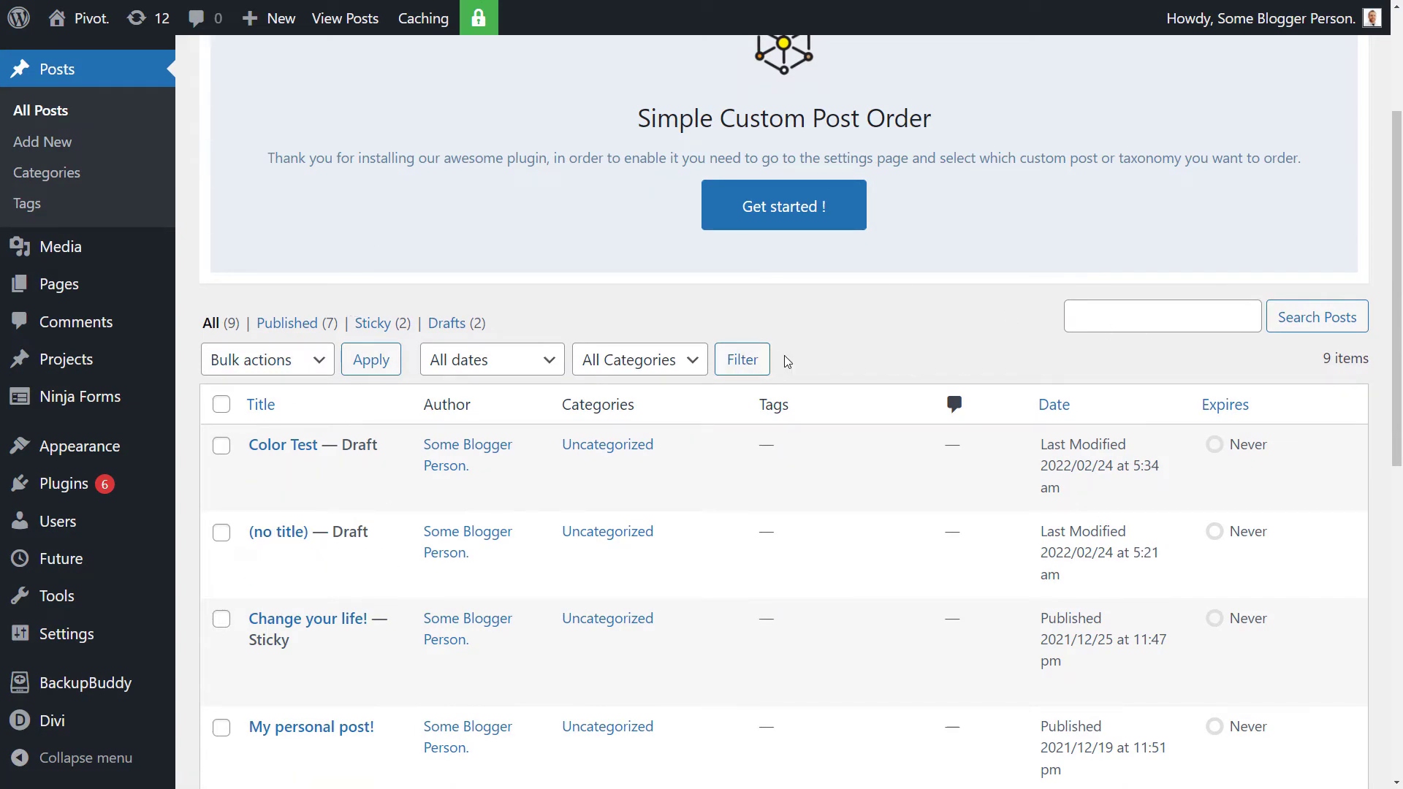
{"action": "scroll", "coordinate": [792, 360], "scroll_direction": "down", "scroll_amount": 4}
{"action": "scroll", "coordinate": [792, 360], "scroll_direction": "up", "scroll_amount": 6}
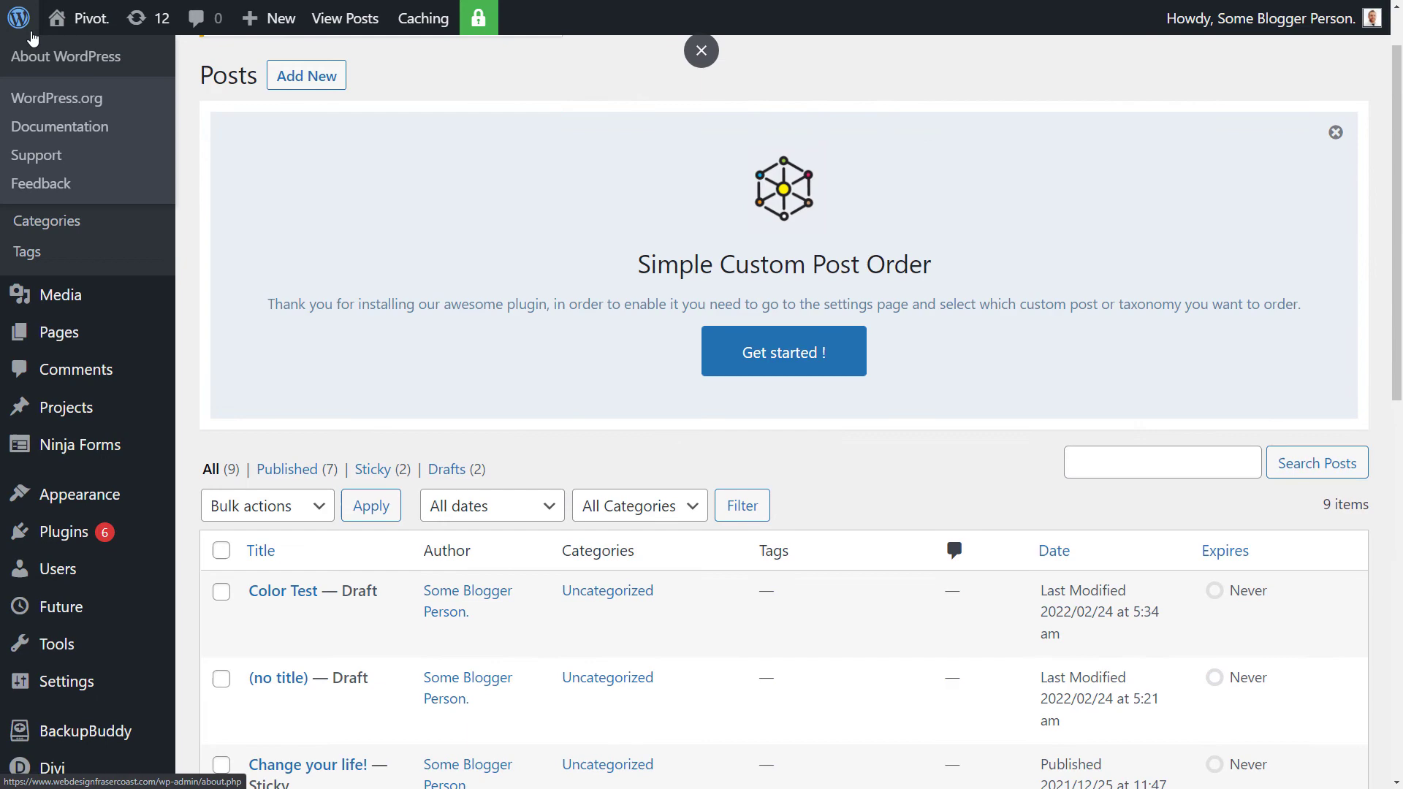
Back in Post Types Order settings, save with the Post re-order interface set to Show
{"action": "left_click", "coordinate": [66, 681]}
{"action": "scroll", "coordinate": [214, 410], "scroll_direction": "down", "scroll_amount": 8}
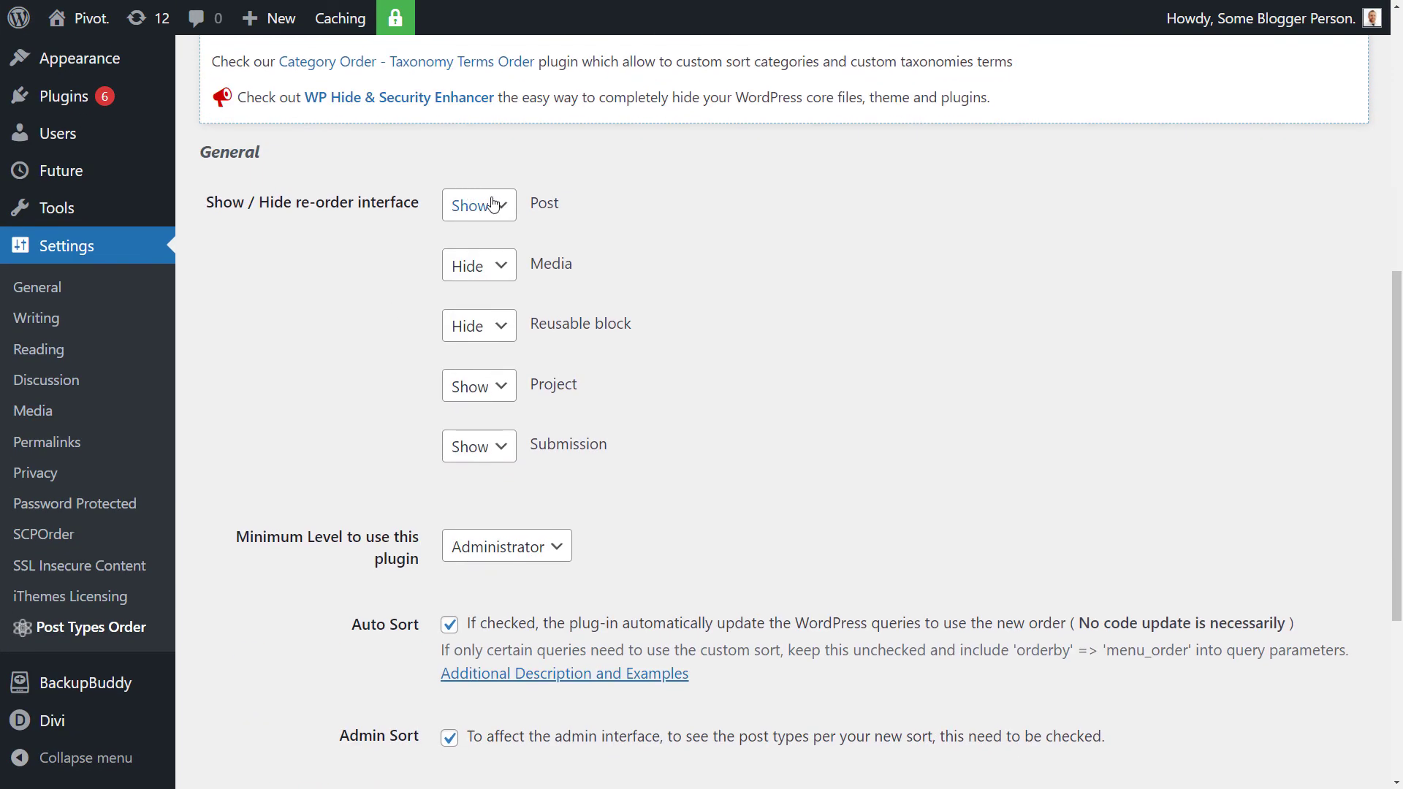
{"action": "scroll", "coordinate": [365, 464], "scroll_direction": "down", "scroll_amount": 5}
{"action": "left_click", "coordinate": [254, 675]}
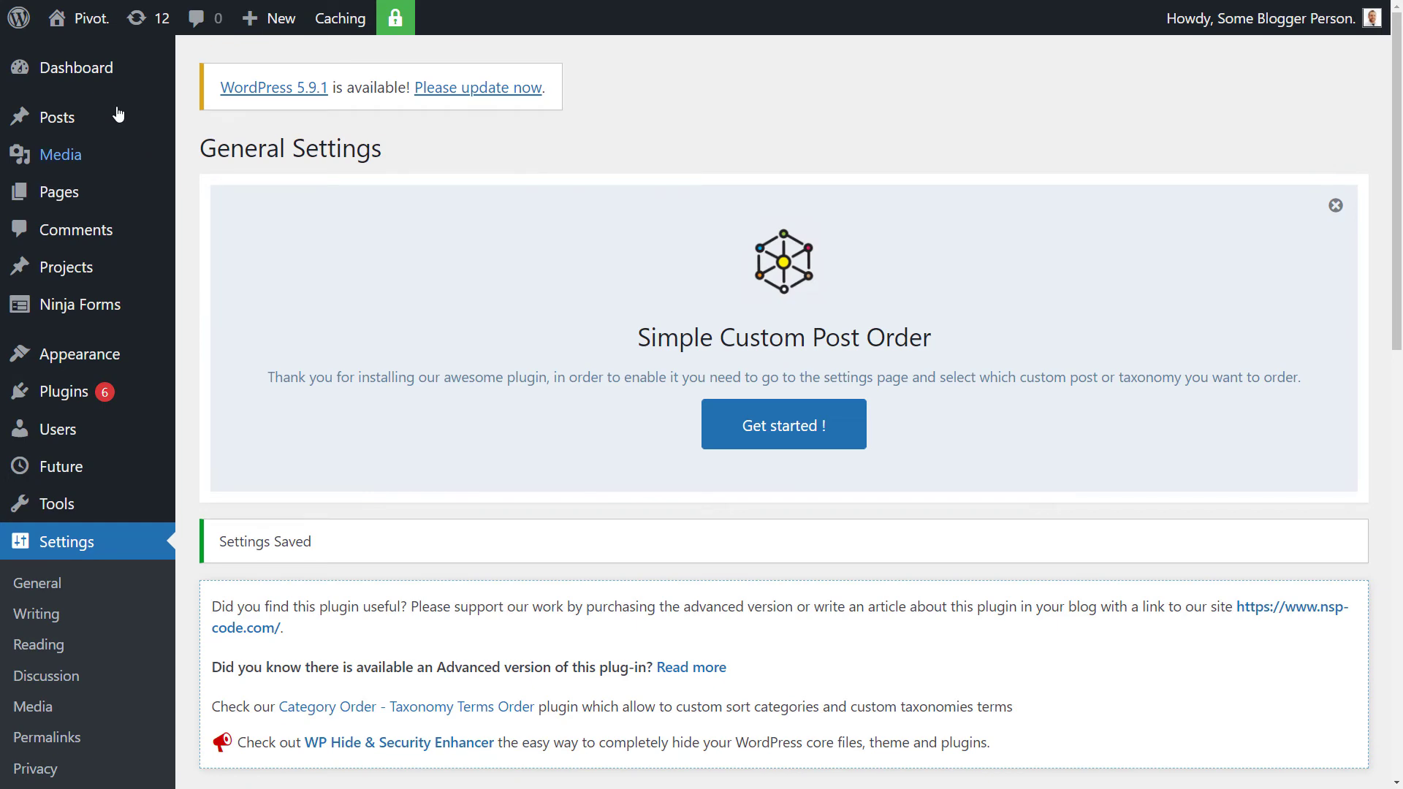
In All Posts, clear the sticky flag on 'Change your life!'
{"action": "mouse_move", "coordinate": [94, 119]}
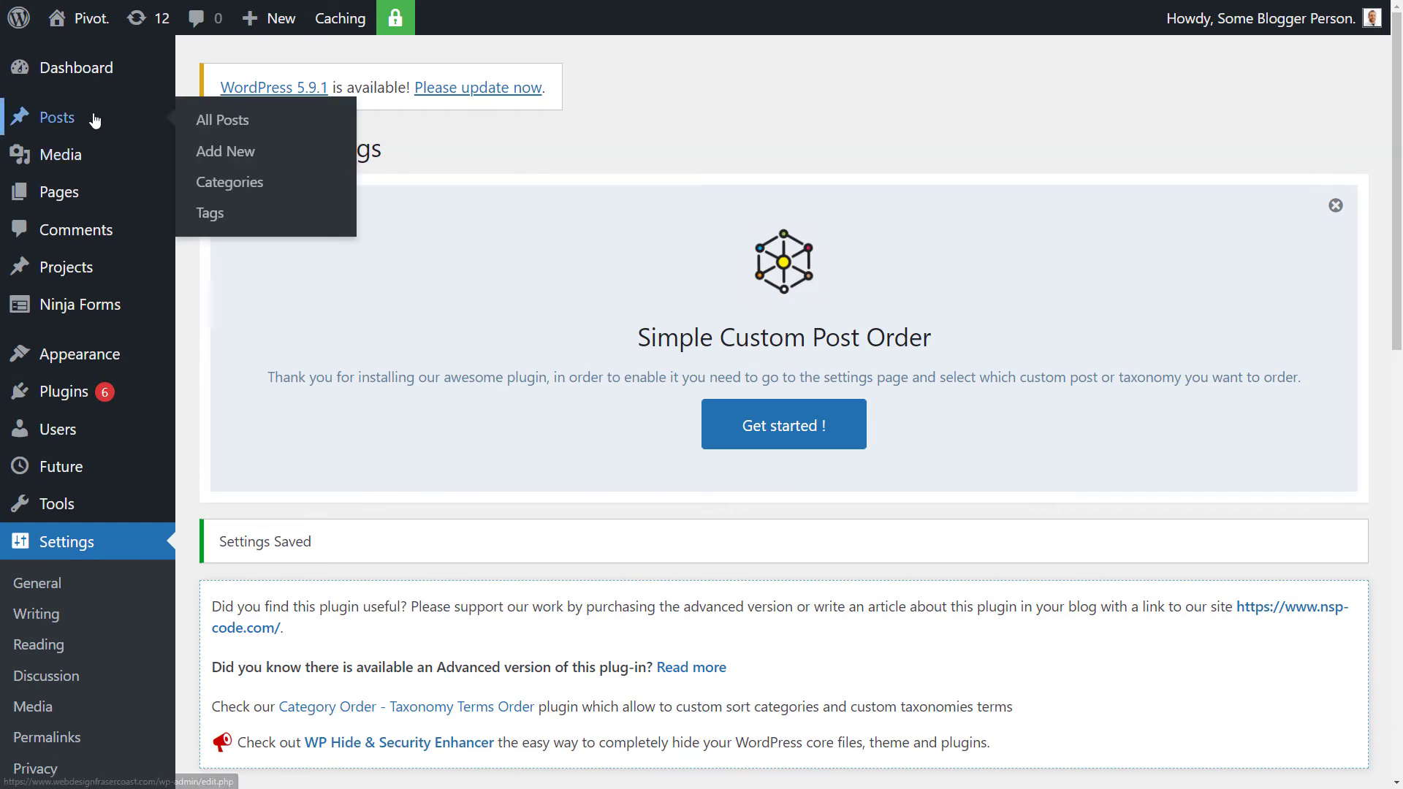
{"action": "left_click", "coordinate": [94, 119]}
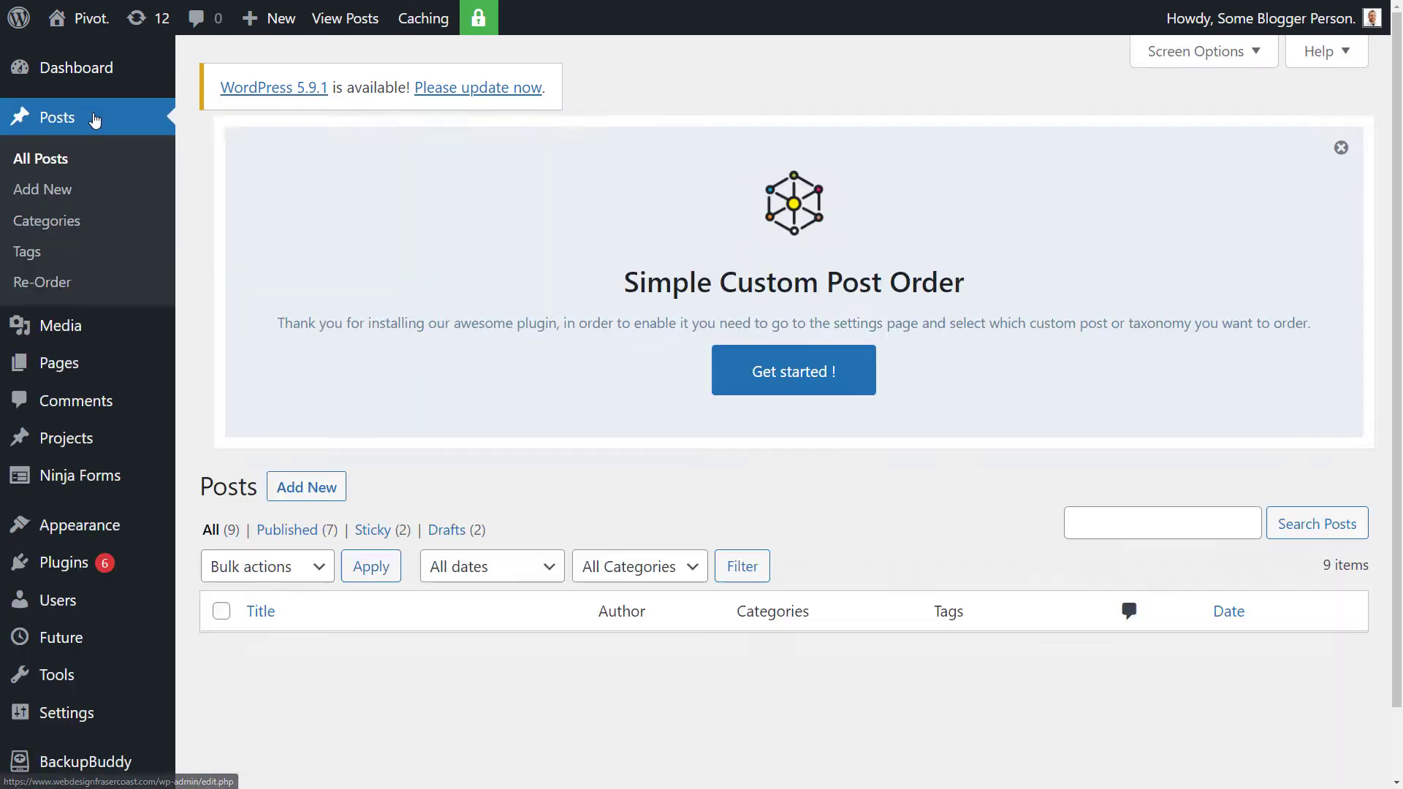
{"action": "scroll", "coordinate": [401, 313], "scroll_direction": "down", "scroll_amount": 4}
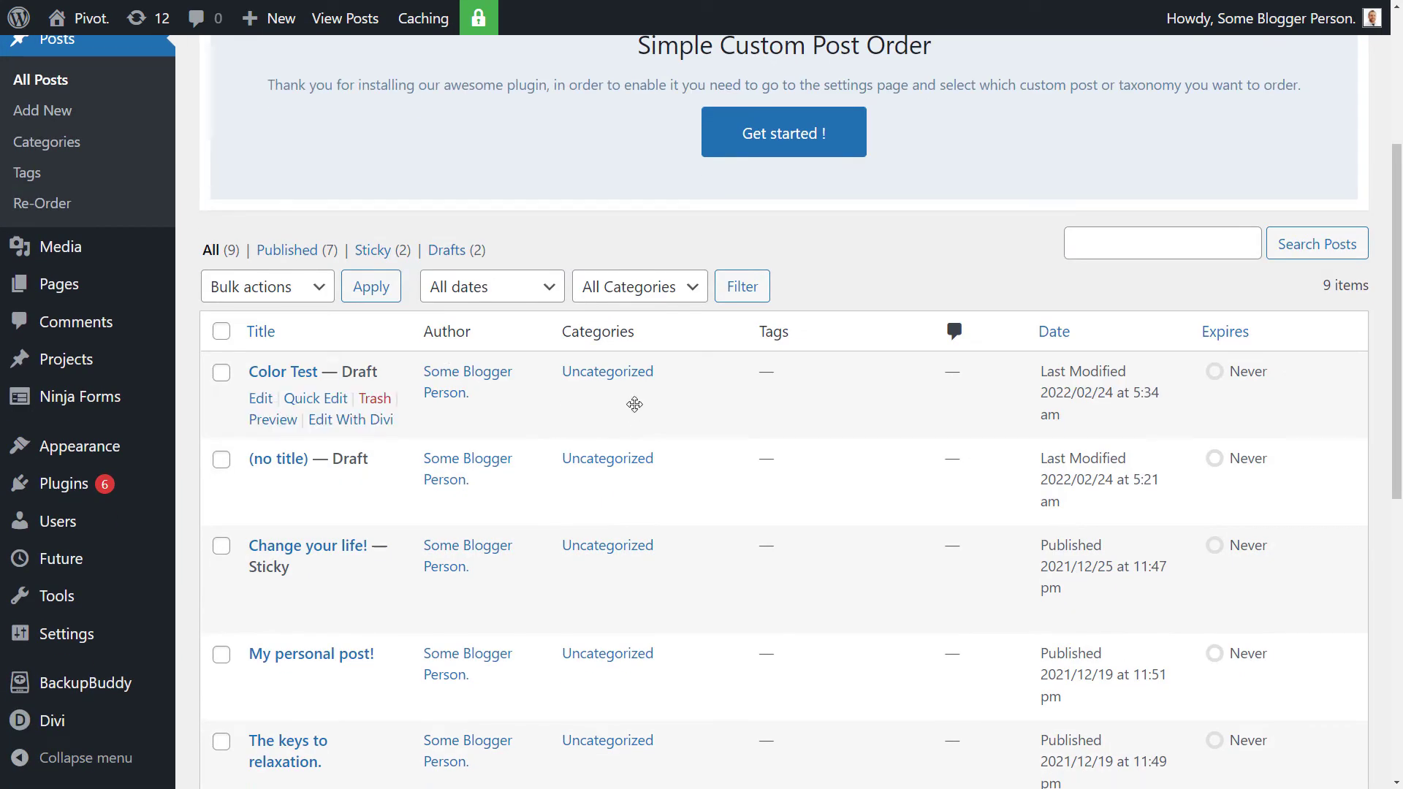
{"action": "scroll", "coordinate": [524, 406], "scroll_direction": "down", "scroll_amount": 5}
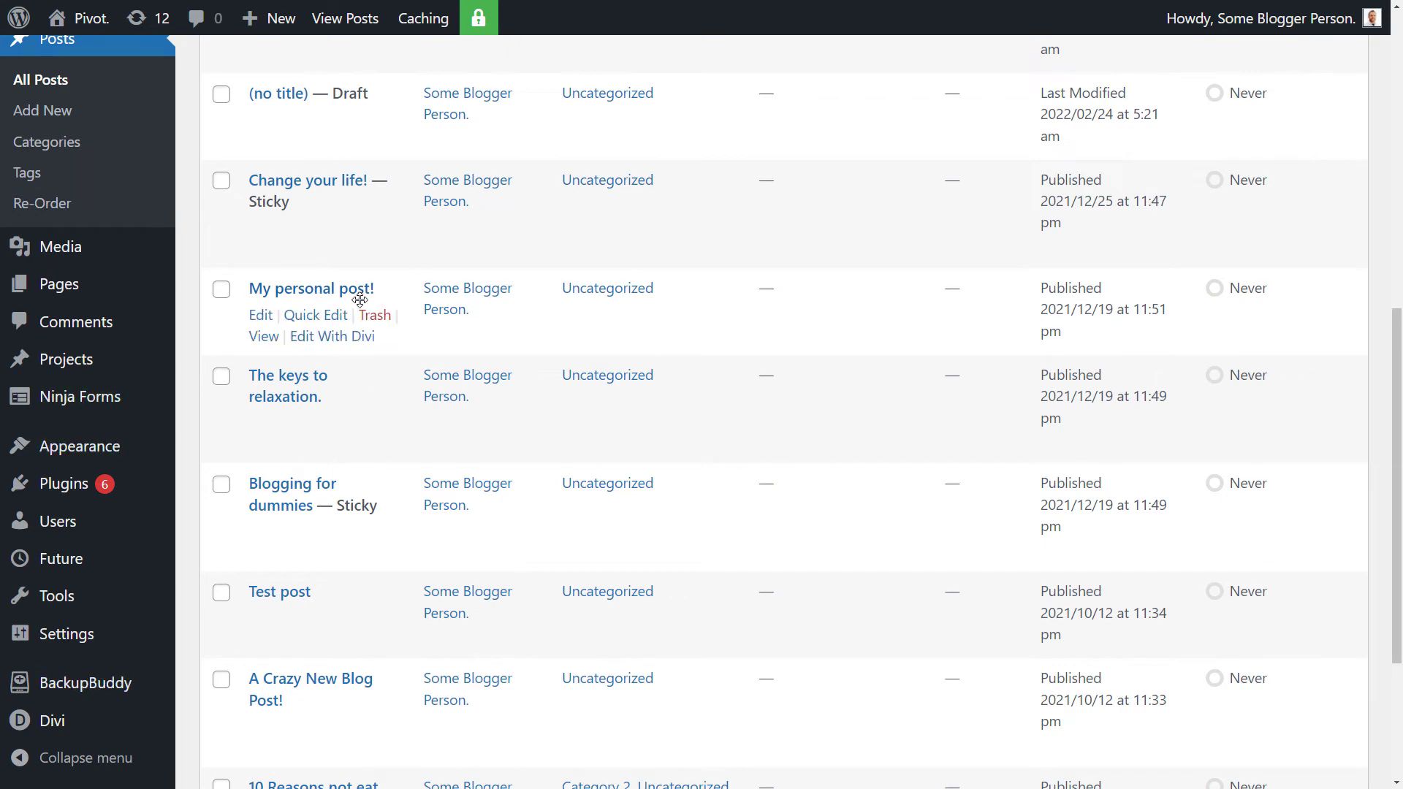
{"action": "scroll", "coordinate": [307, 512], "scroll_direction": "up", "scroll_amount": 3}
{"action": "left_click", "coordinate": [307, 426]}
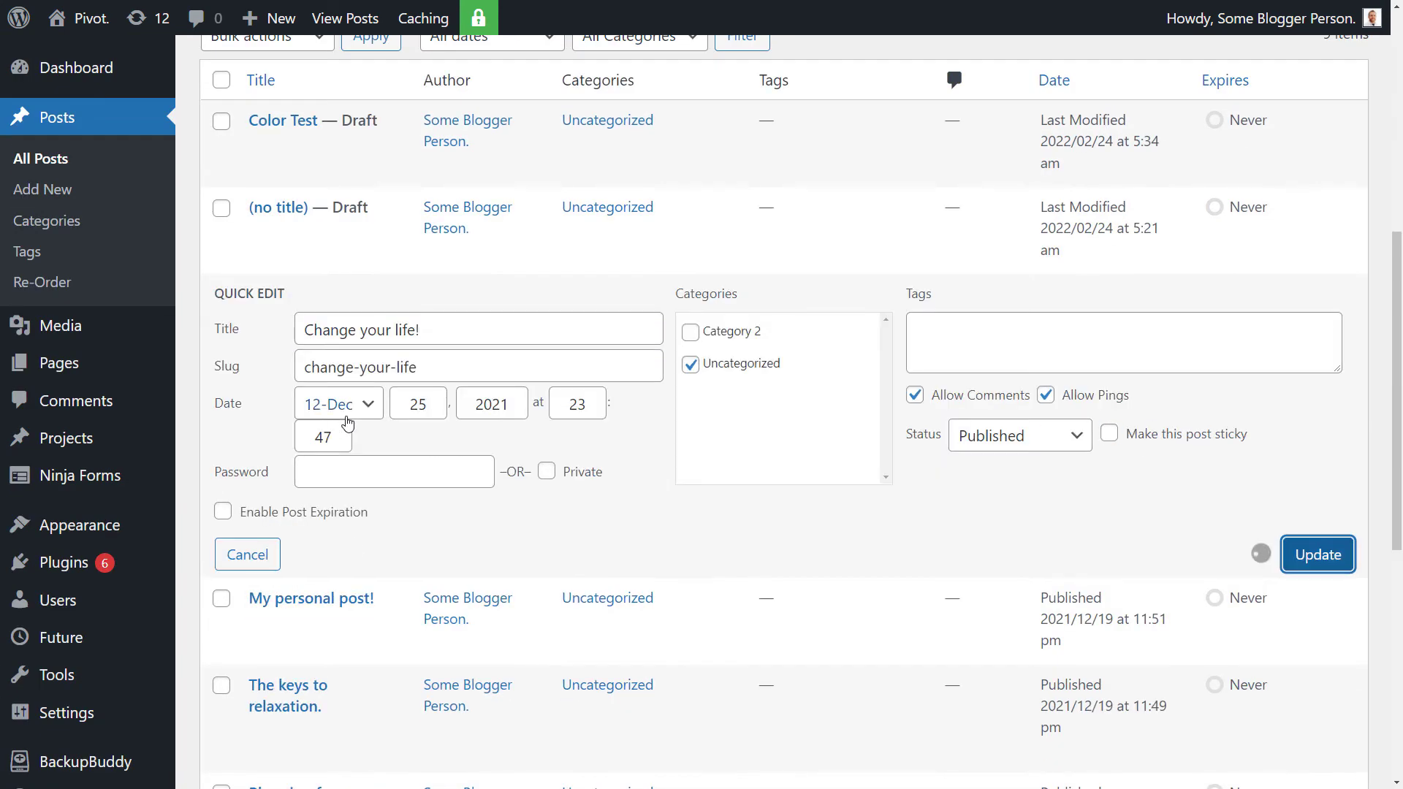
{"action": "key", "text": "Escape"}
{"action": "left_click", "coordinate": [333, 519]}
Clear the sticky flag on 'Blogging for dummies' as well
{"action": "key", "text": "Escape"}
{"action": "left_click", "coordinate": [316, 614]}
{"action": "key", "text": "Escape"}
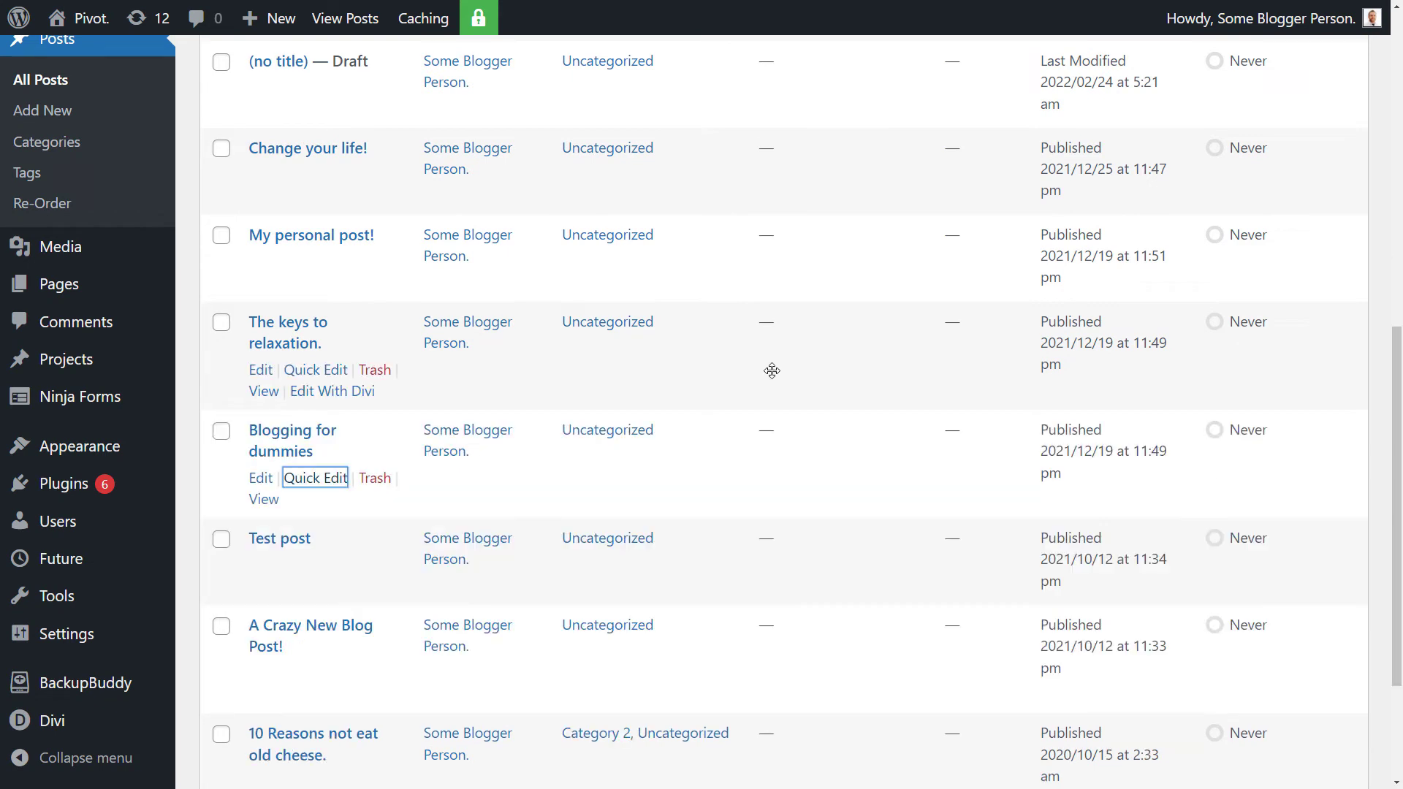
Move '10 Reasons not eat old cheese.' higher and 'The keys to relaxation.' to the end of the posts list
{"action": "scroll", "coordinate": [376, 556], "scroll_direction": "down", "scroll_amount": 2}
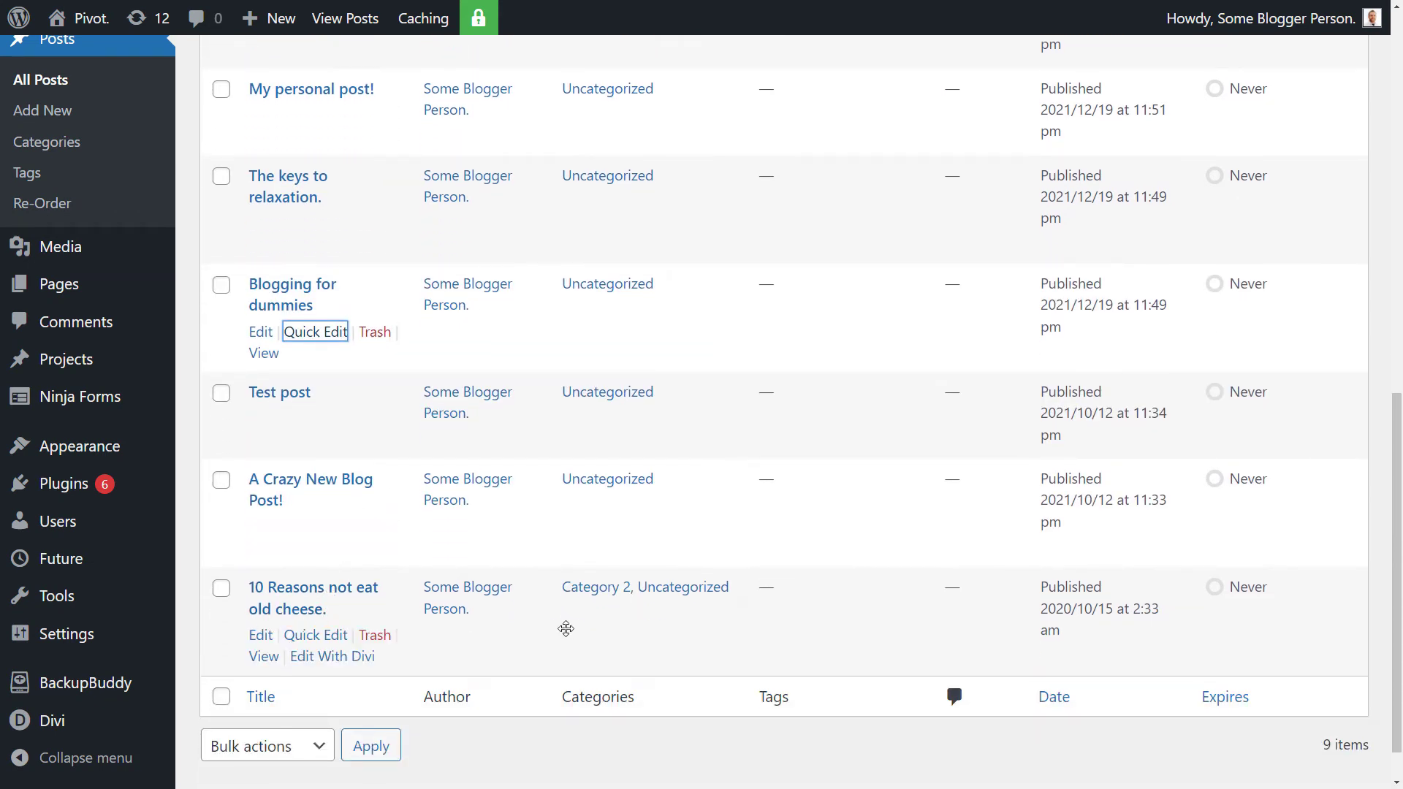
{"action": "left_click_drag", "start_coordinate": [562, 641], "coordinate": [431, 449]}
{"action": "scroll", "coordinate": [343, 511], "scroll_direction": "down", "scroll_amount": 5}
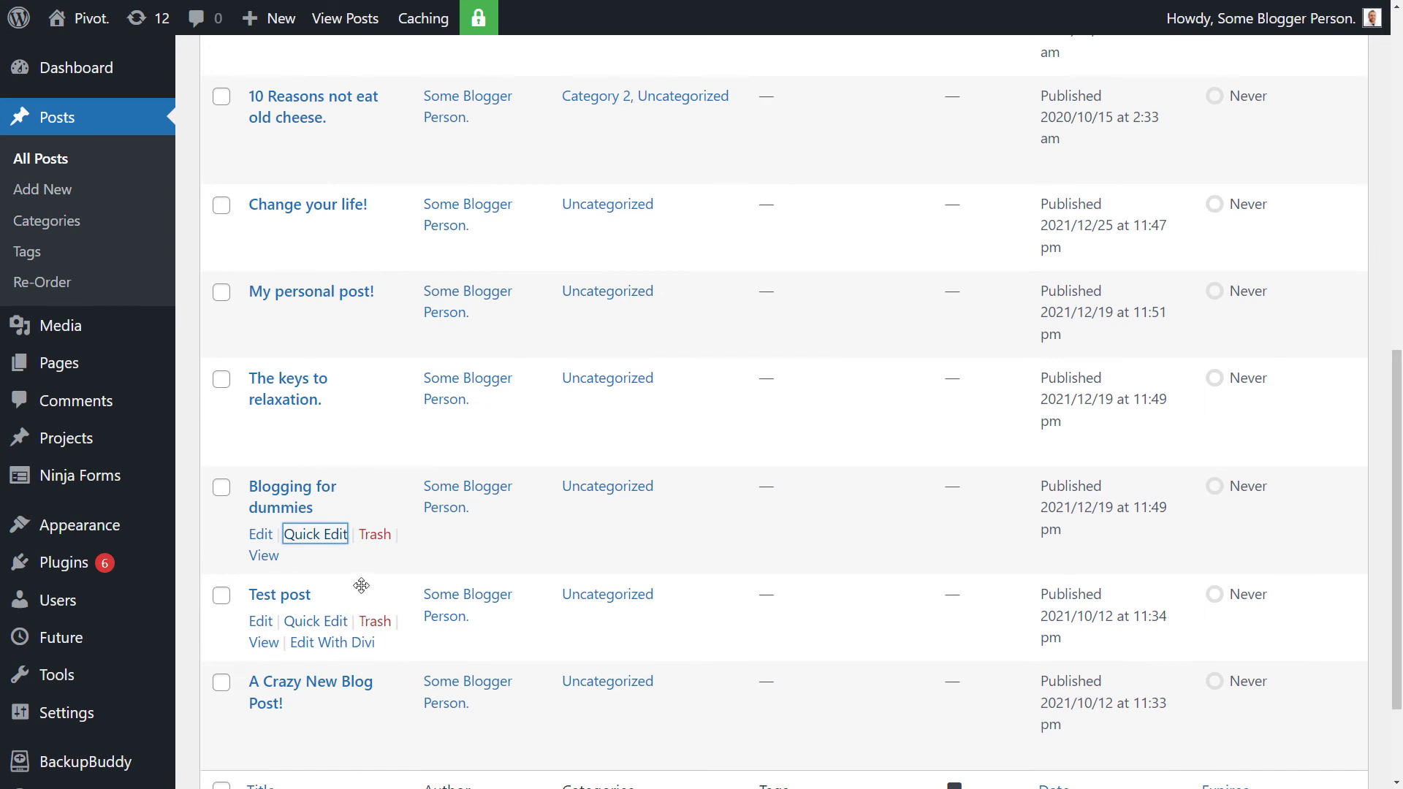
{"action": "left_click_drag", "start_coordinate": [362, 588], "coordinate": [369, 80]}
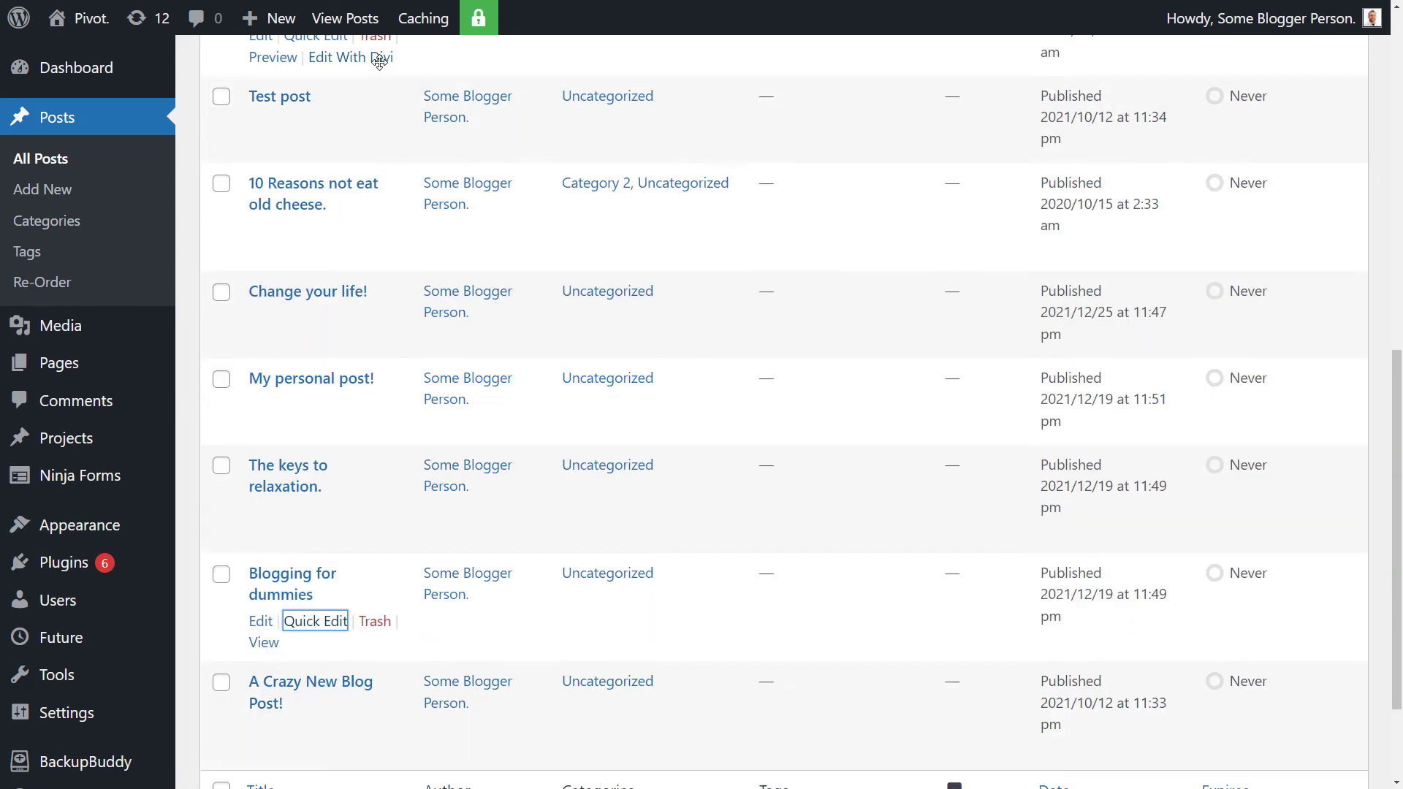
{"action": "left_click_drag", "start_coordinate": [375, 465], "coordinate": [376, 643]}
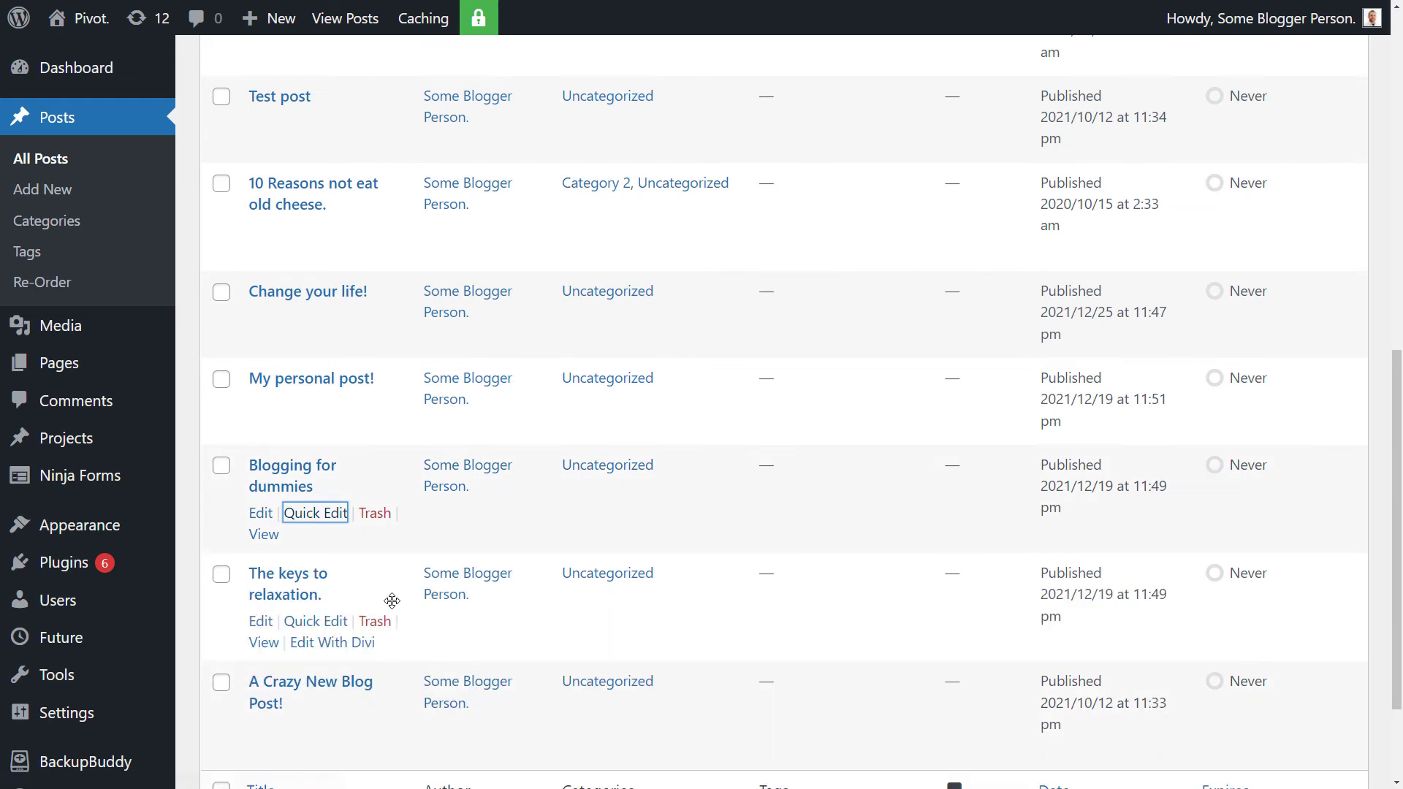
{"action": "left_click_drag", "start_coordinate": [392, 595], "coordinate": [398, 711]}
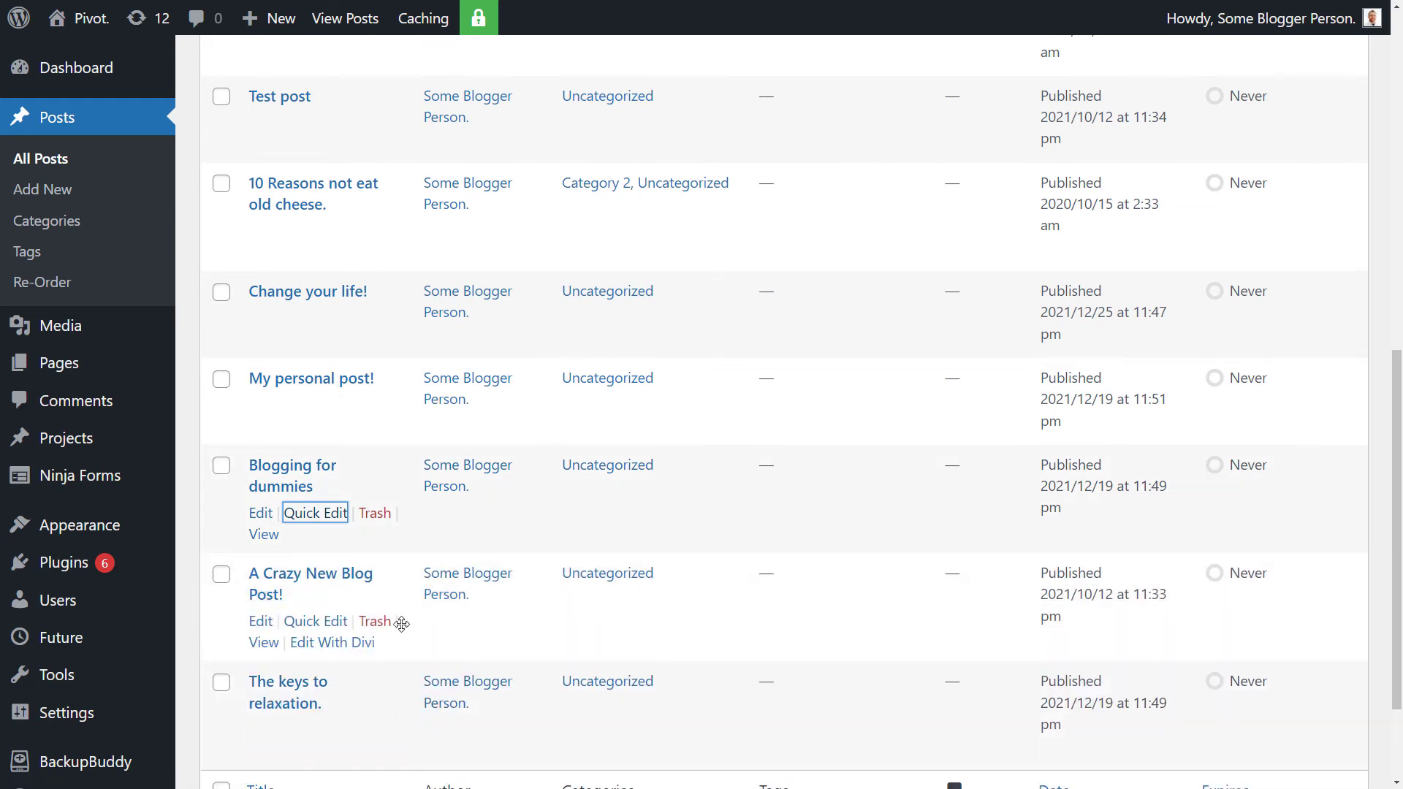
{"action": "scroll", "coordinate": [390, 630], "scroll_direction": "up", "scroll_amount": 3}
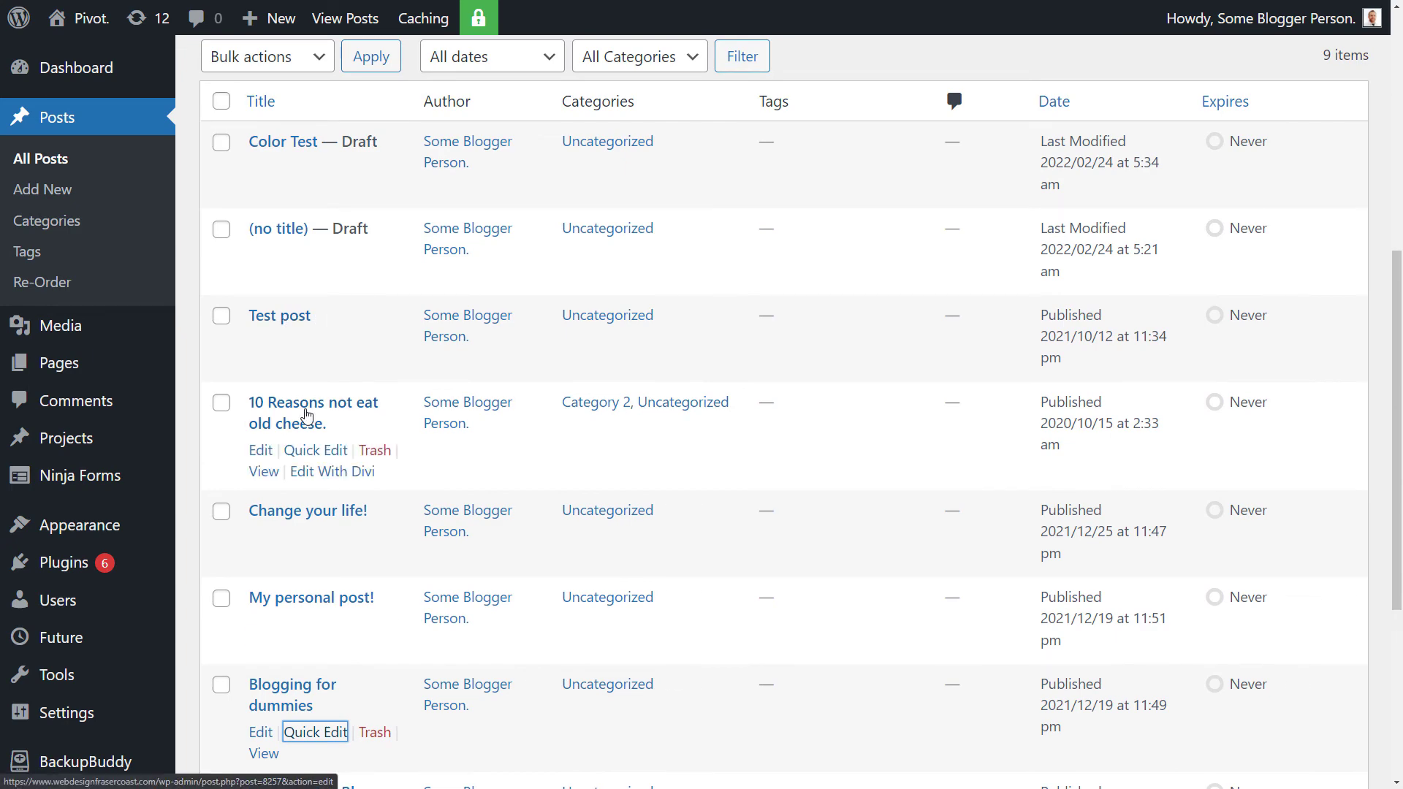
{"action": "scroll", "coordinate": [307, 415], "scroll_direction": "down", "scroll_amount": 5}
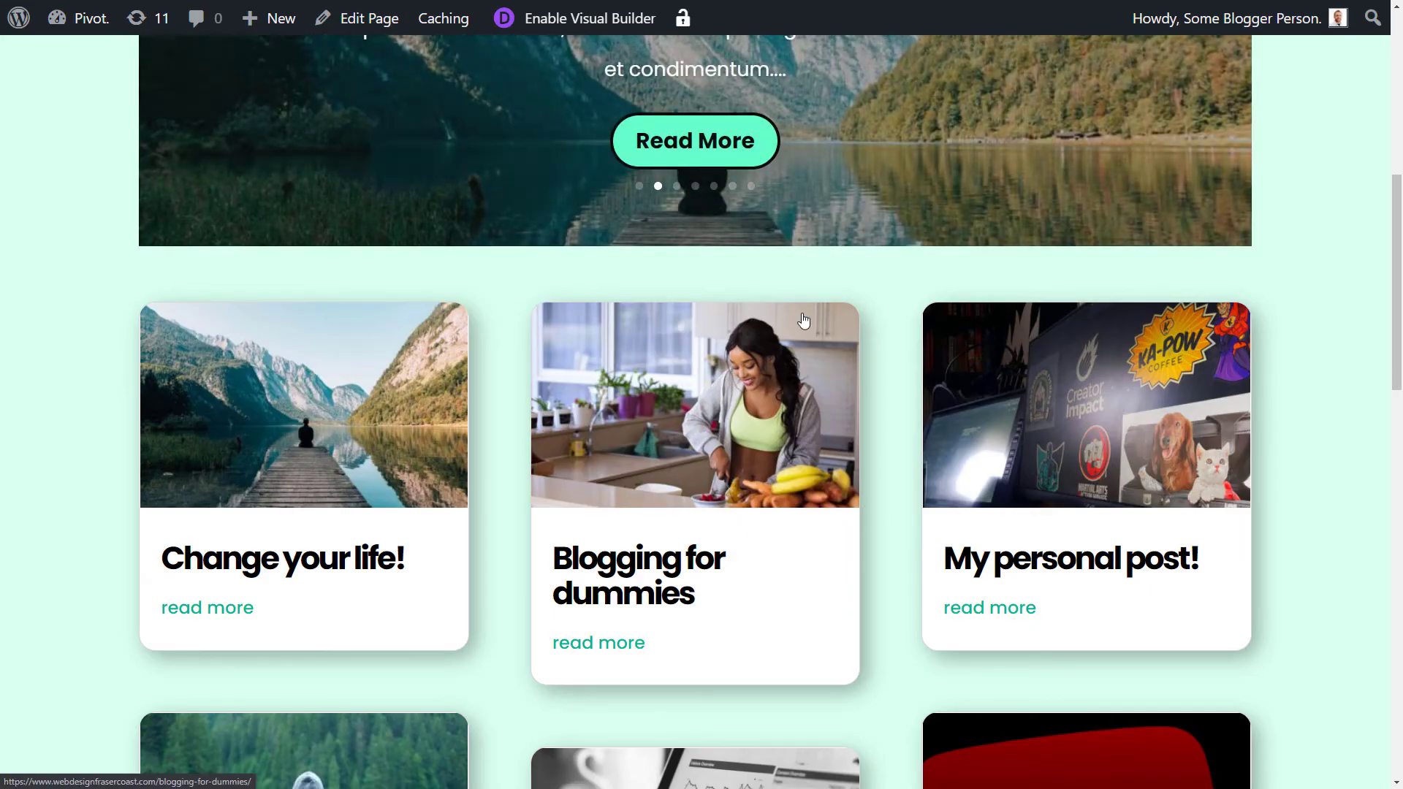
Reload the front-end blog, scroll through the reordered posts, and go to Older Entries
{"action": "key", "text": "F5"}
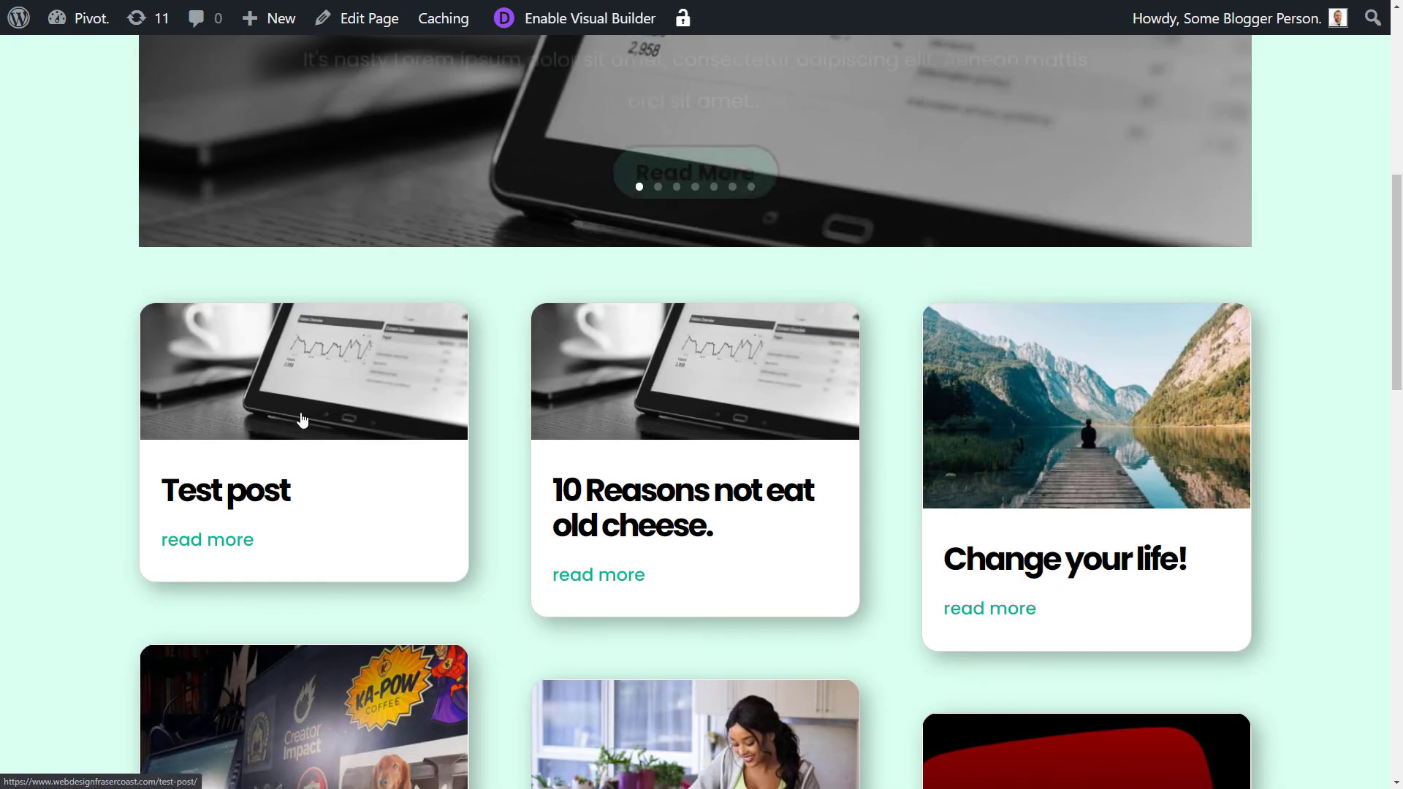
{"action": "left_click_drag", "start_coordinate": [1398, 281], "coordinate": [1400, 462]}
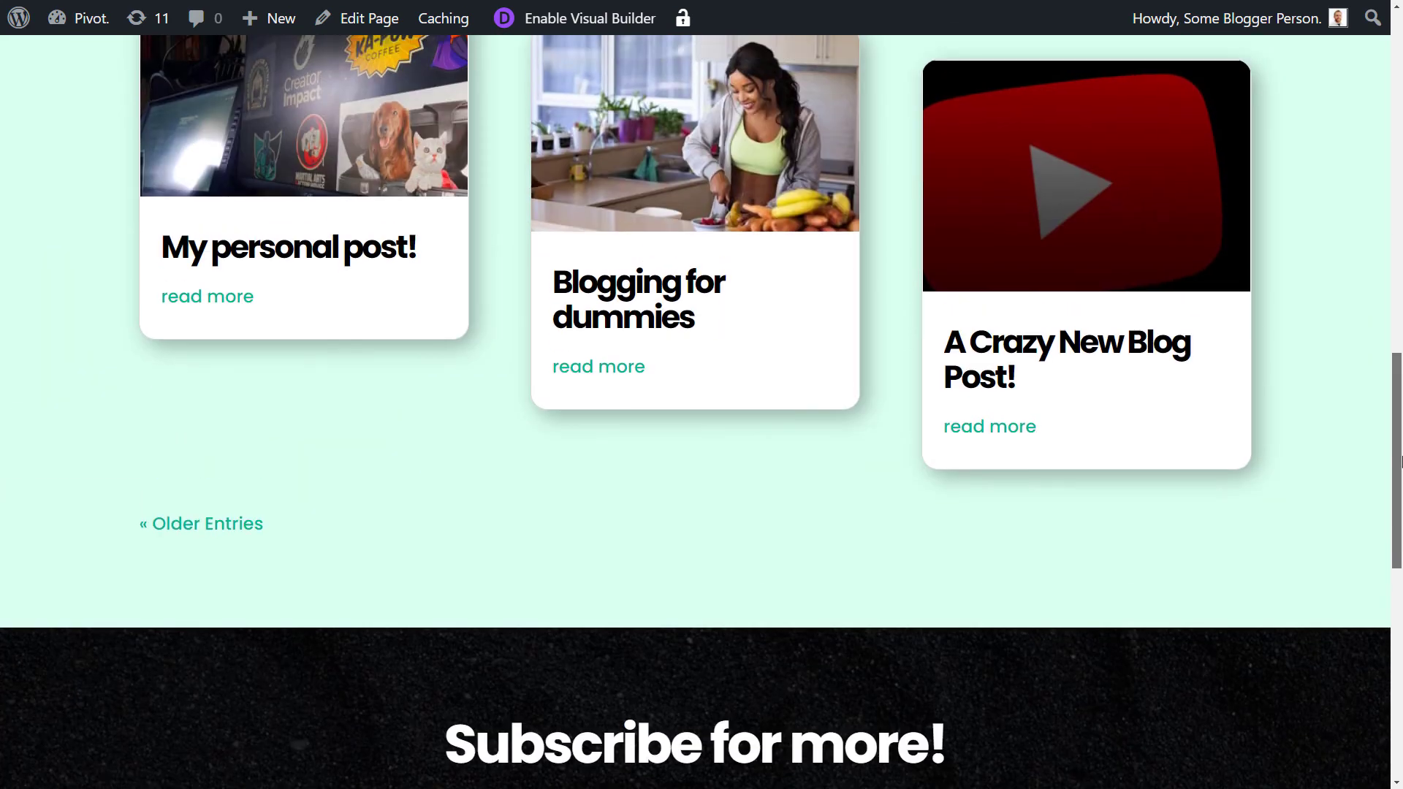
{"action": "left_click", "coordinate": [200, 530]}
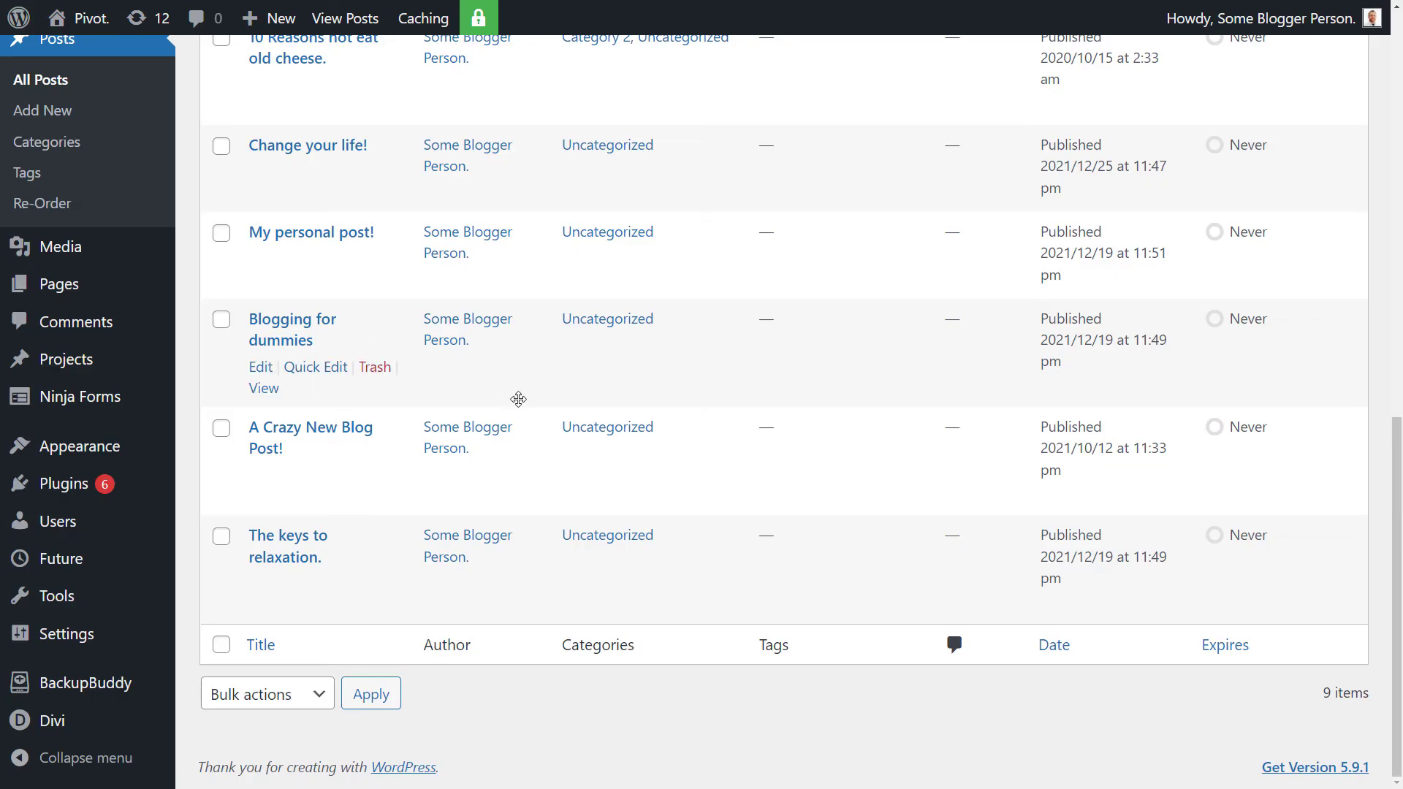
Review the Post Types Order settings, including Auto Sort, Admin Sort and Archive Drag&Drop
{"action": "scroll", "coordinate": [441, 453], "scroll_direction": "up", "scroll_amount": 7}
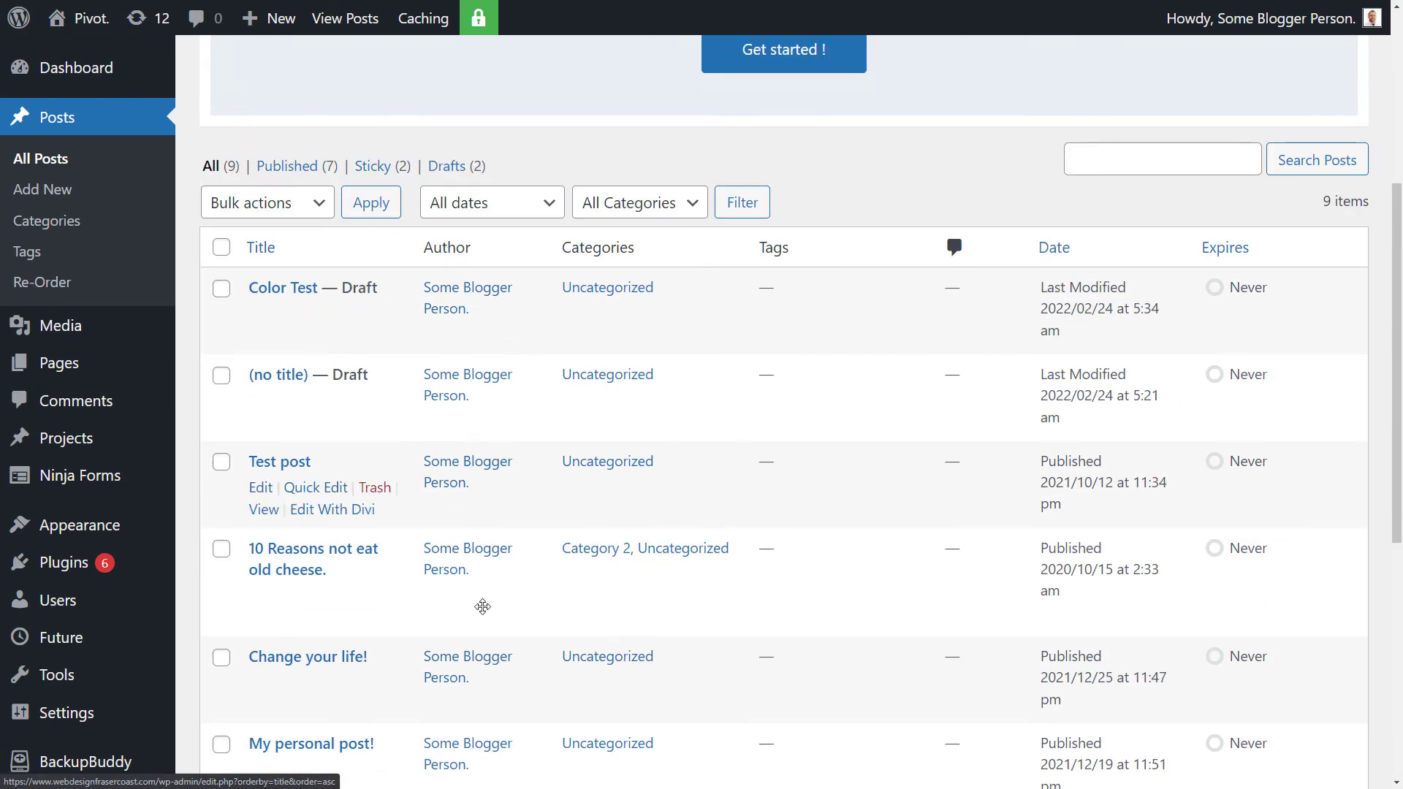
{"action": "scroll", "coordinate": [520, 657], "scroll_direction": "down", "scroll_amount": 3}
{"action": "mouse_move", "coordinate": [82, 643]}
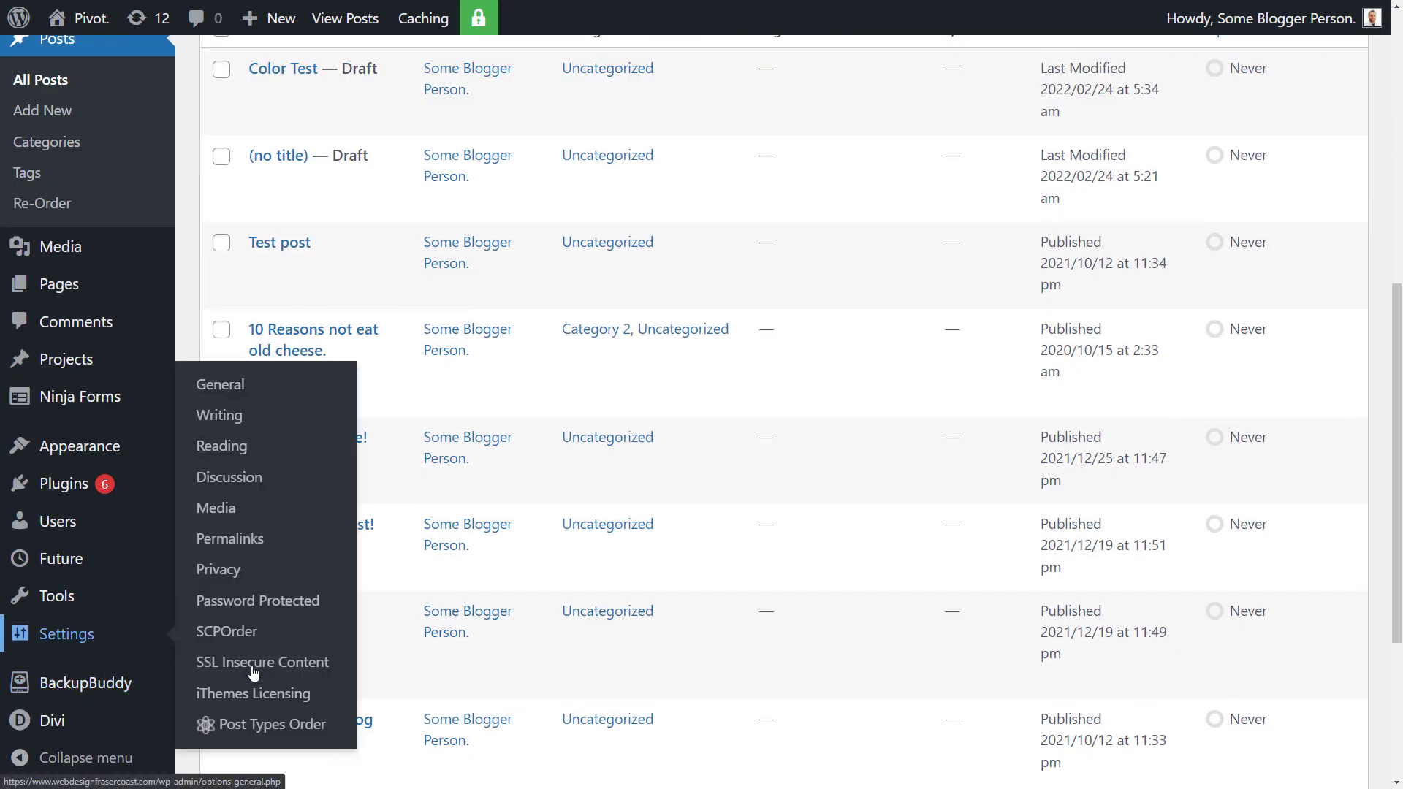
{"action": "left_click", "coordinate": [287, 737]}
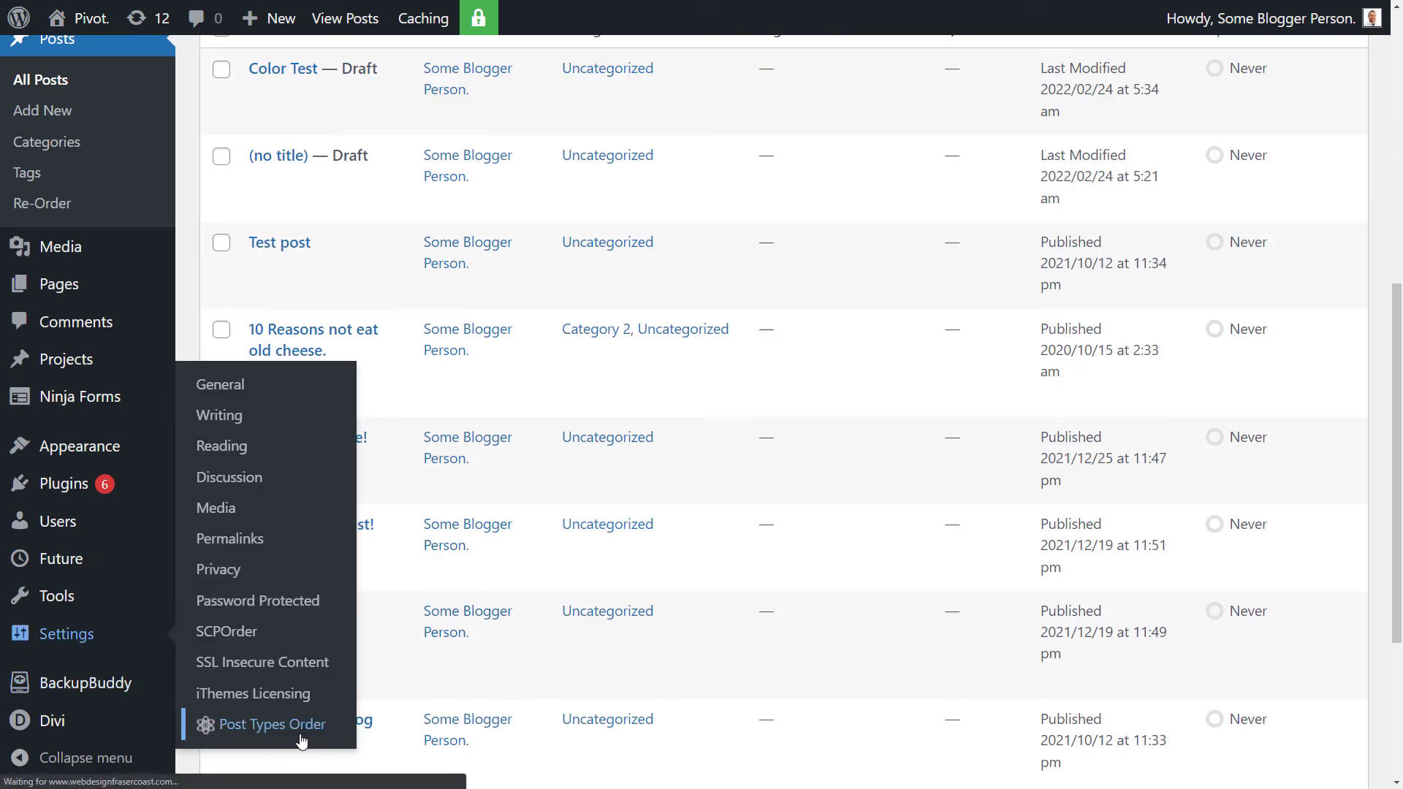
{"action": "scroll", "coordinate": [489, 372], "scroll_direction": "down", "scroll_amount": 10}
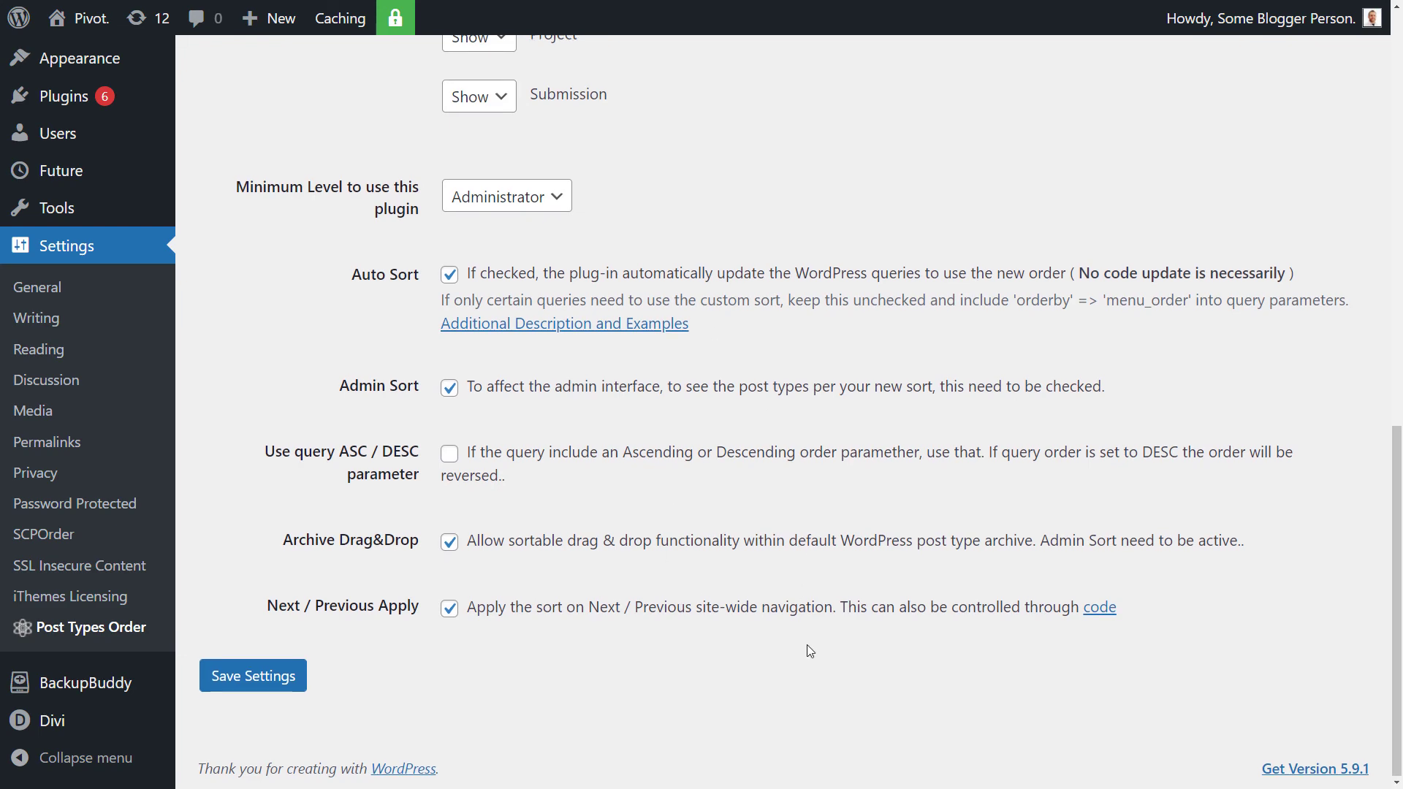
{"action": "scroll", "coordinate": [805, 643], "scroll_direction": "up", "scroll_amount": 4}
{"action": "scroll", "coordinate": [807, 635], "scroll_direction": "down", "scroll_amount": 4}
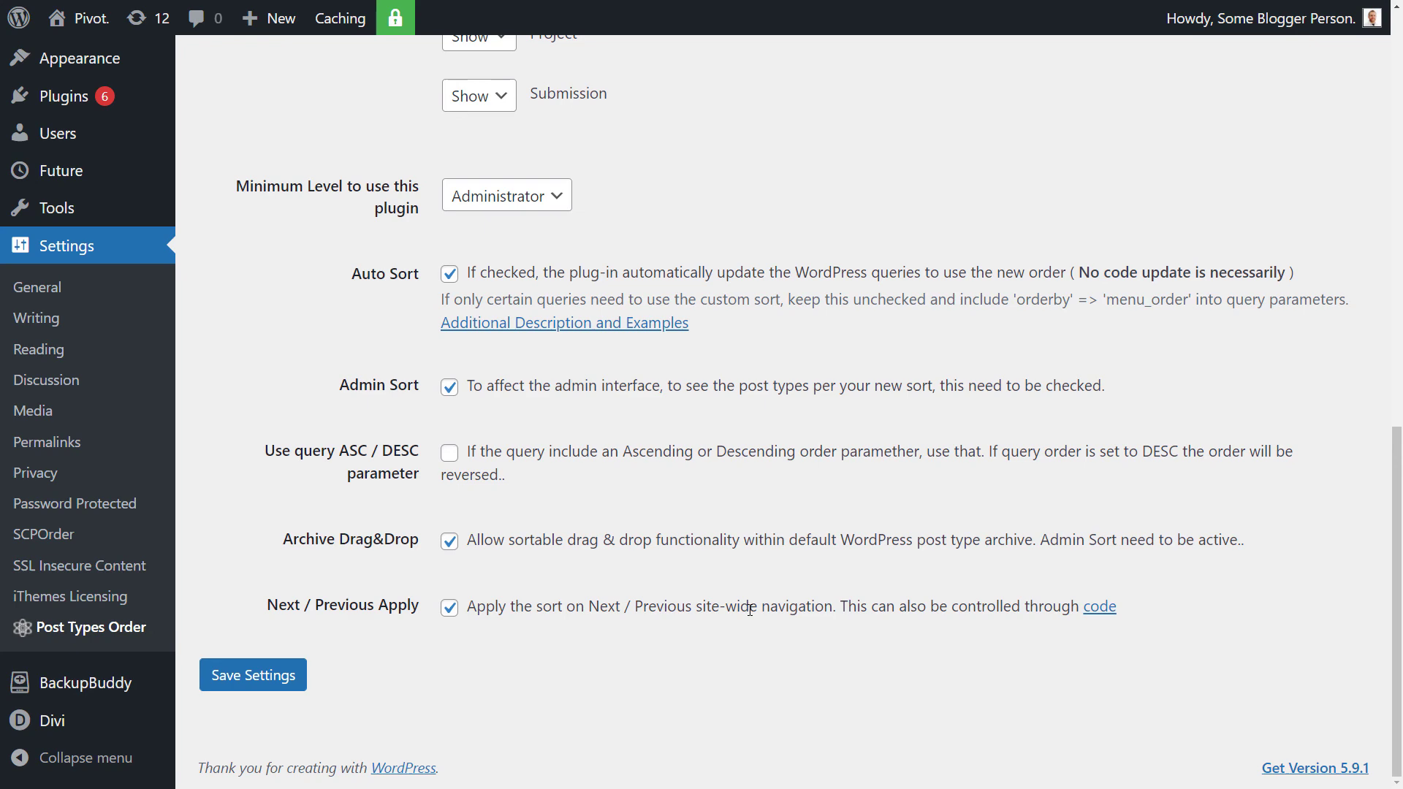
Scroll to the bottom of All Posts to confirm 'The keys to relaxation.' follows 'A Crazy New Blog Post!'
{"action": "scroll", "coordinate": [175, 115], "scroll_direction": "up", "scroll_amount": 5}
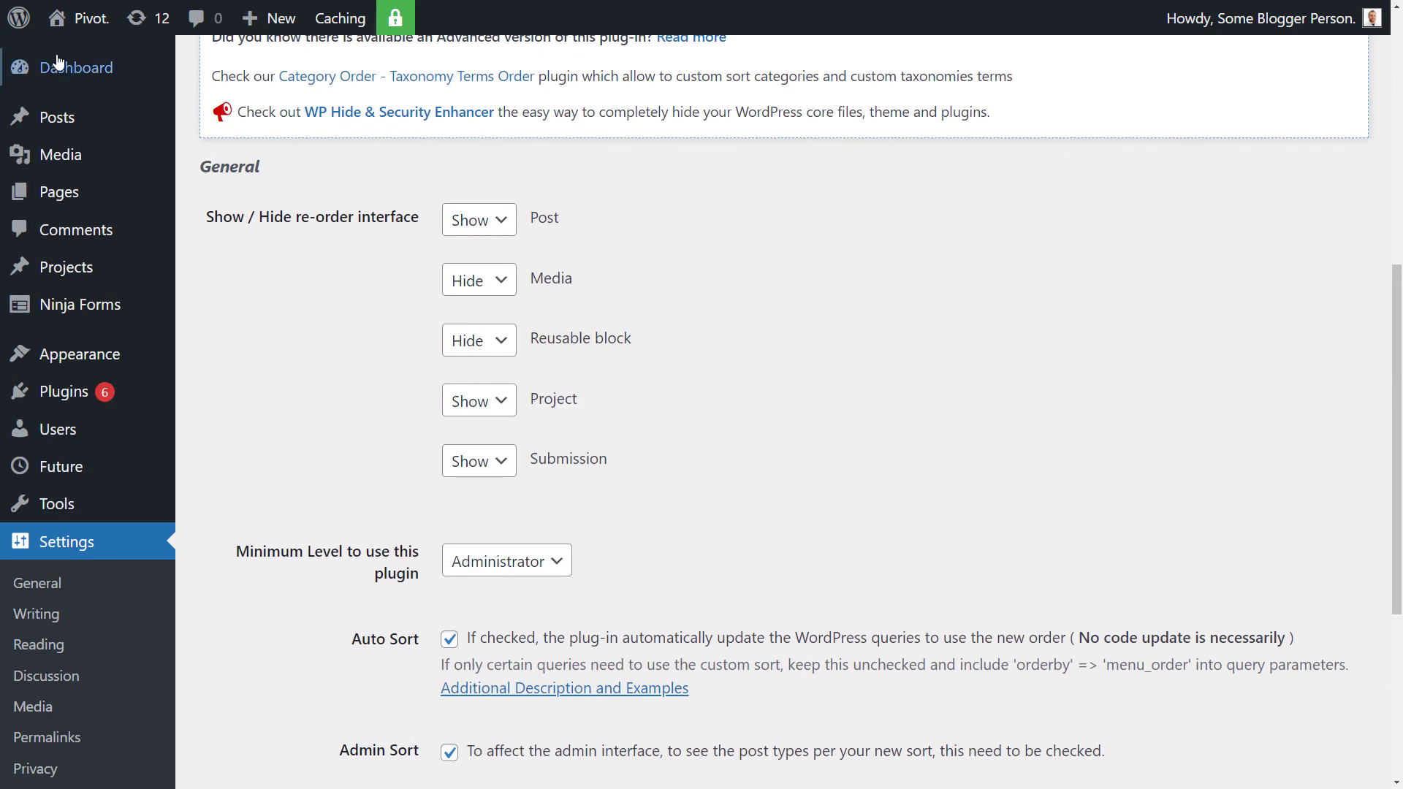
{"action": "mouse_move", "coordinate": [64, 121]}
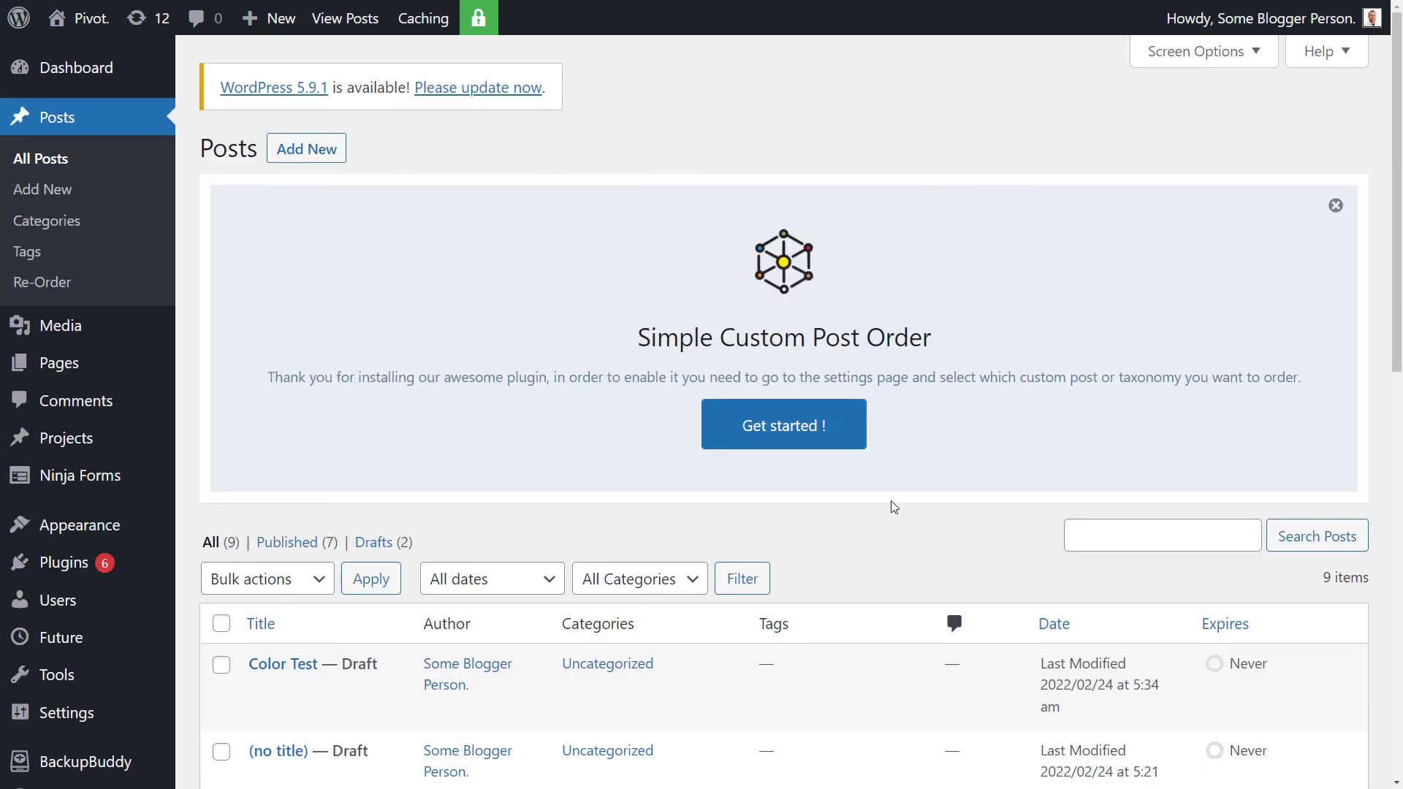
{"action": "scroll", "coordinate": [823, 497], "scroll_direction": "down", "scroll_amount": 10}
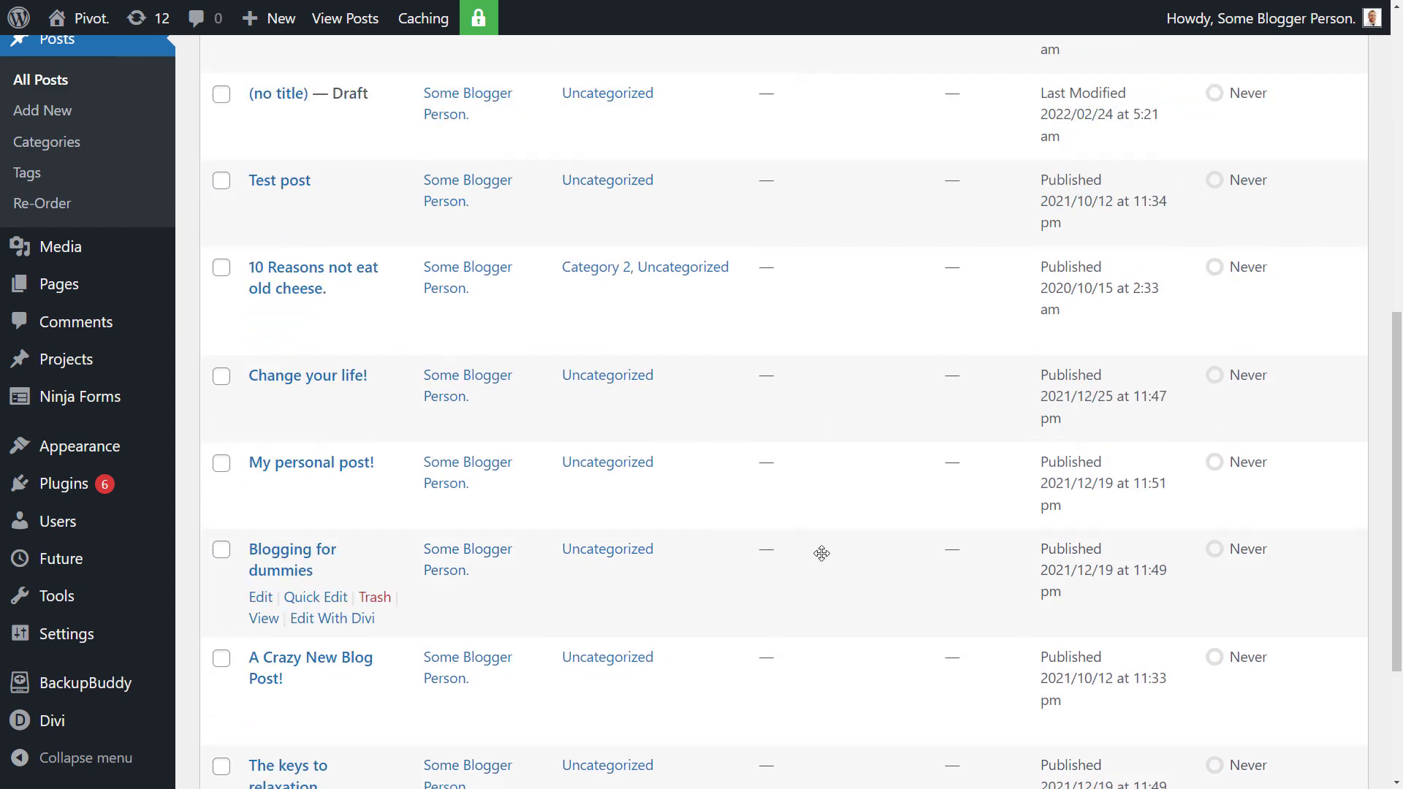
{"action": "scroll", "coordinate": [821, 553], "scroll_direction": "down", "scroll_amount": 3}
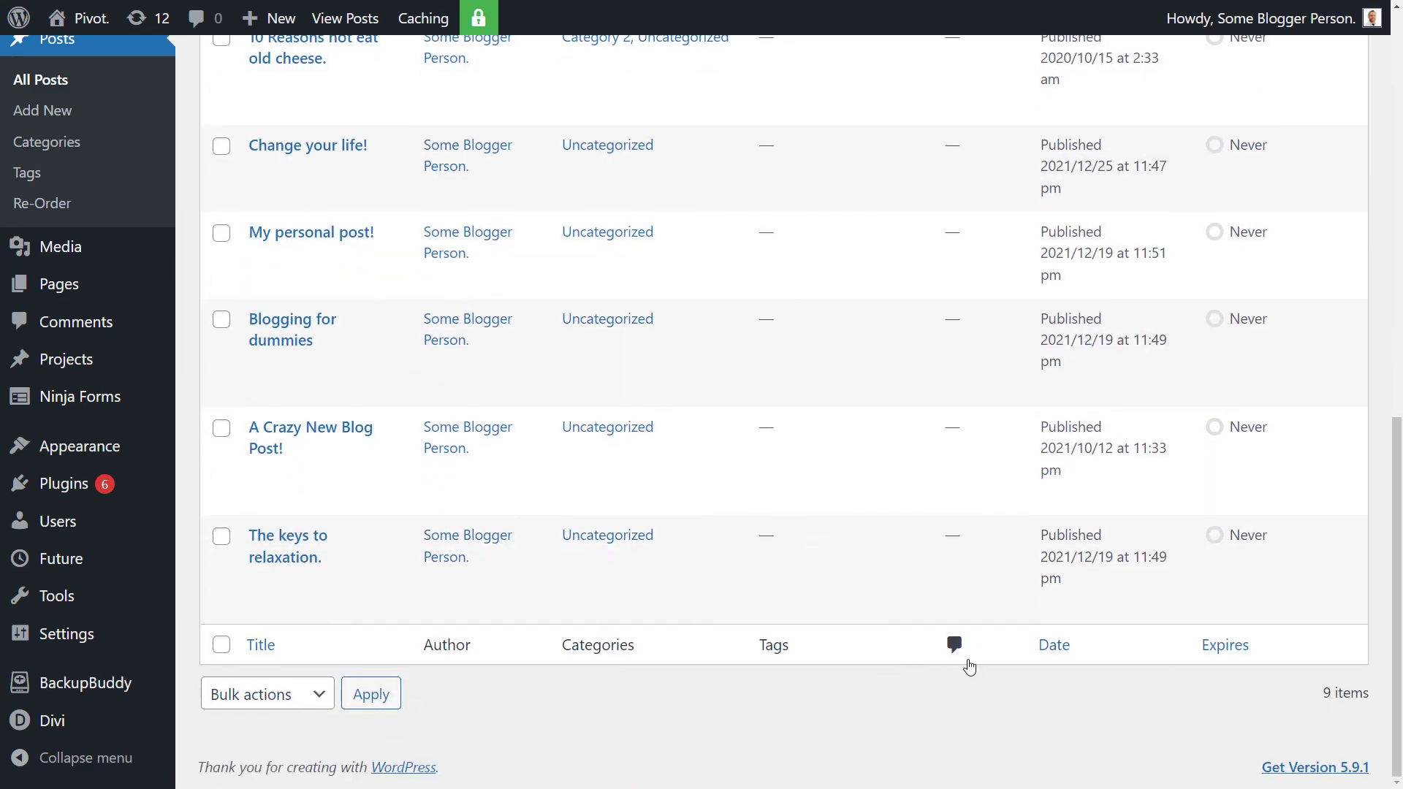